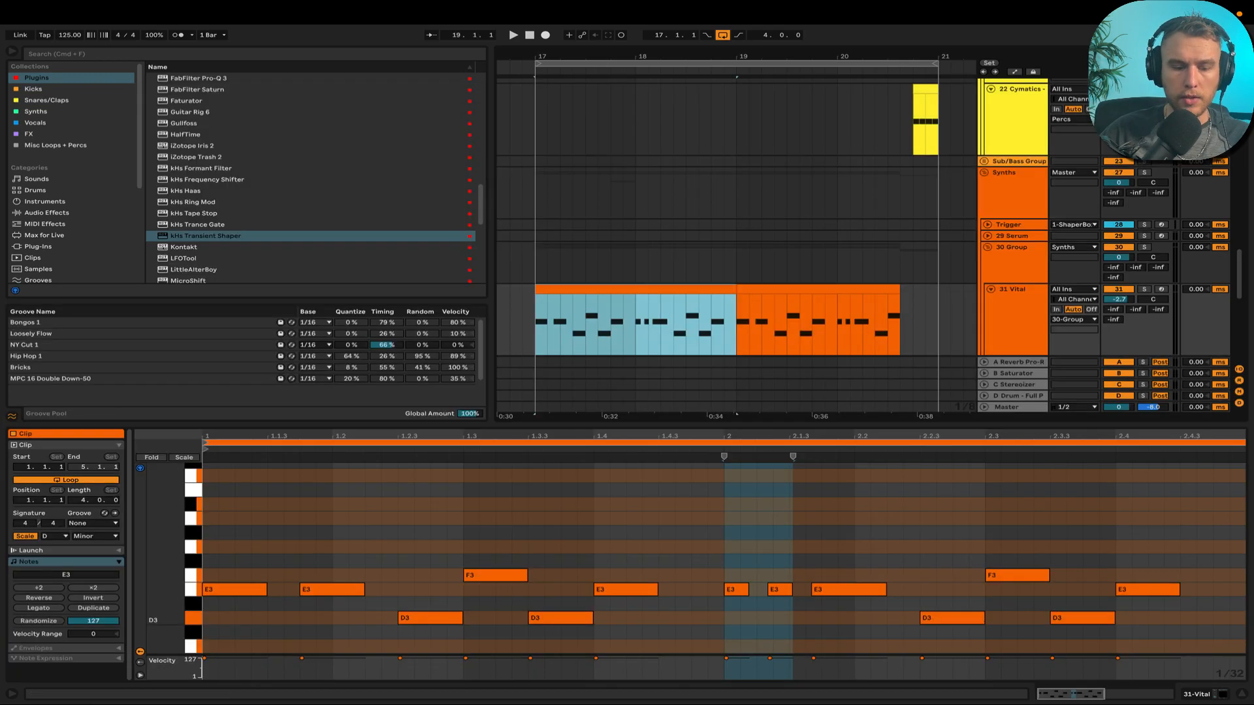
# - Open the Vital synth on track 31, set oscillator 1 to 10 unison voices, and audition the loop
pyautogui.scroll(-1, 285, 554)
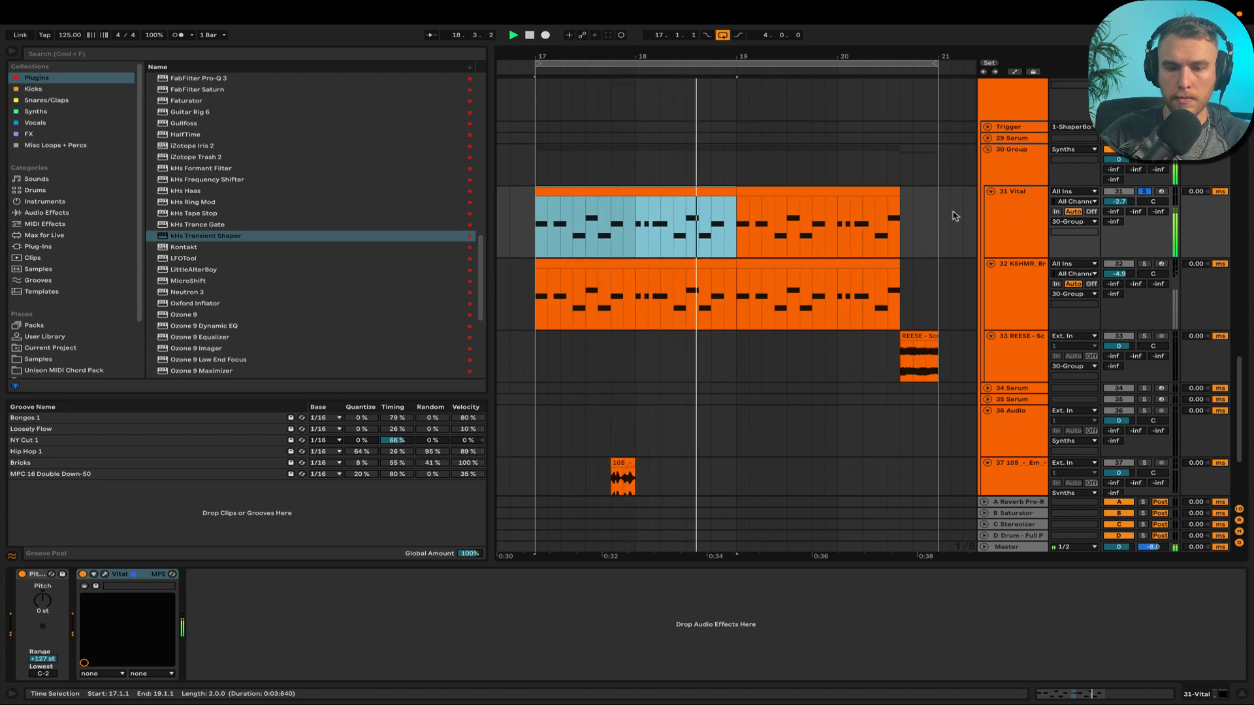
pyautogui.press('space')
pyautogui.press('super+alt+p')
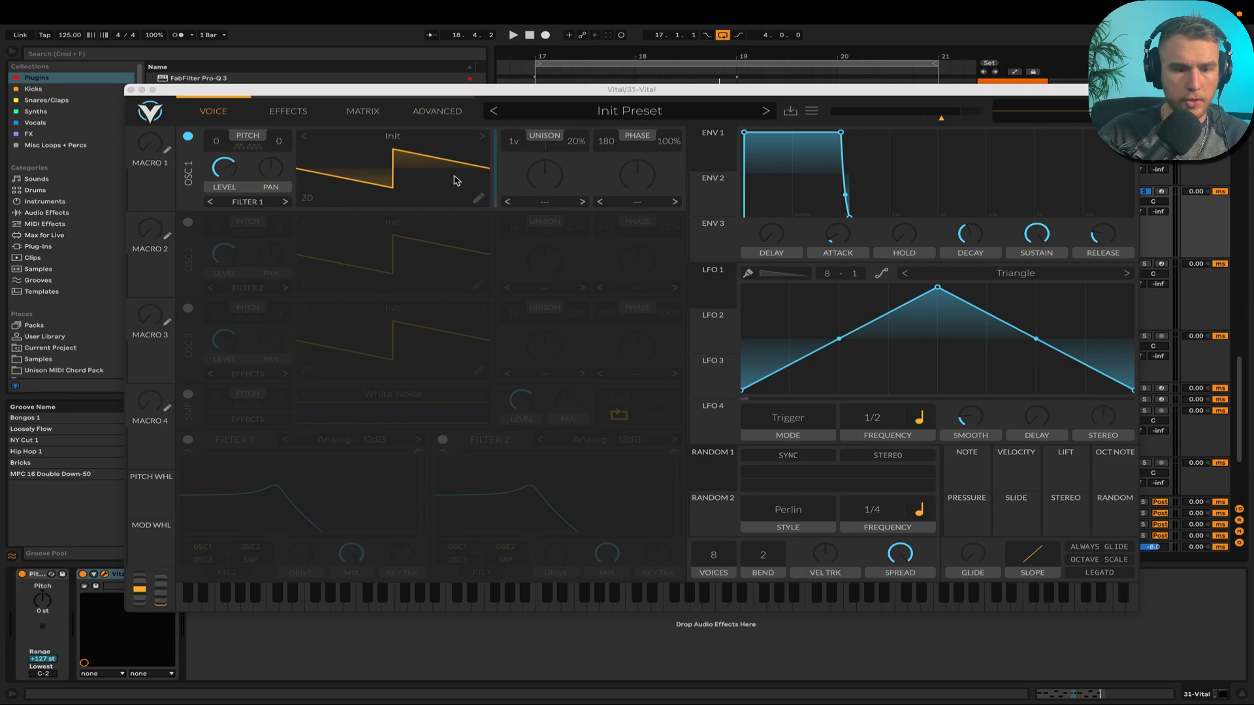
pyautogui.moveTo(513, 144); pyautogui.dragTo(513, 105)
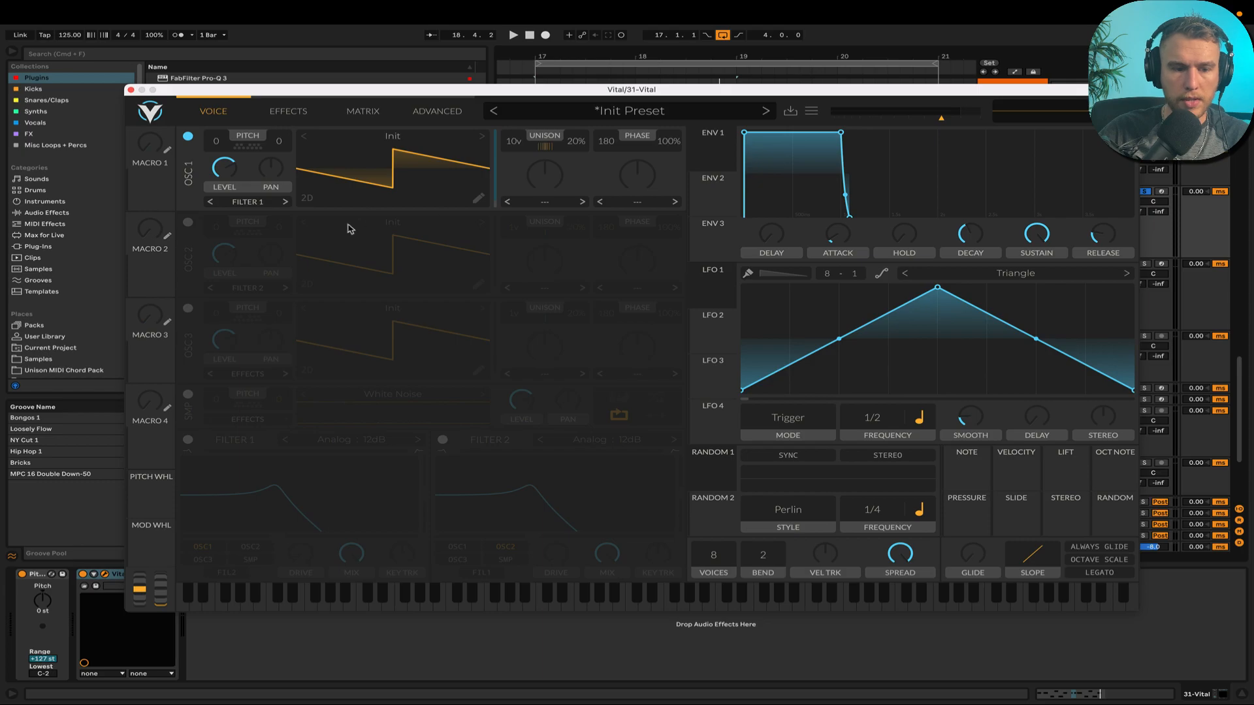
pyautogui.press('space')
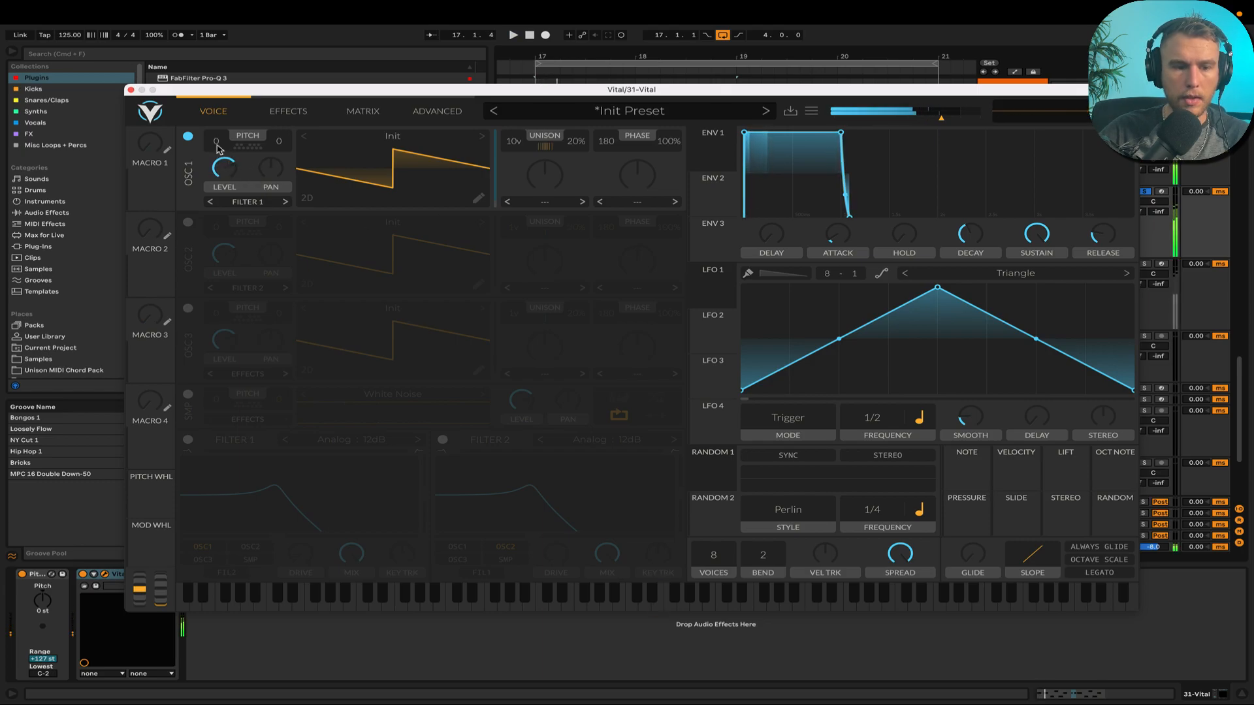
pyautogui.press('space')
# - Transpose oscillator 1 to -36 semitones and audition the loop
pyautogui.moveTo(218, 150); pyautogui.dragTo(219, 165)
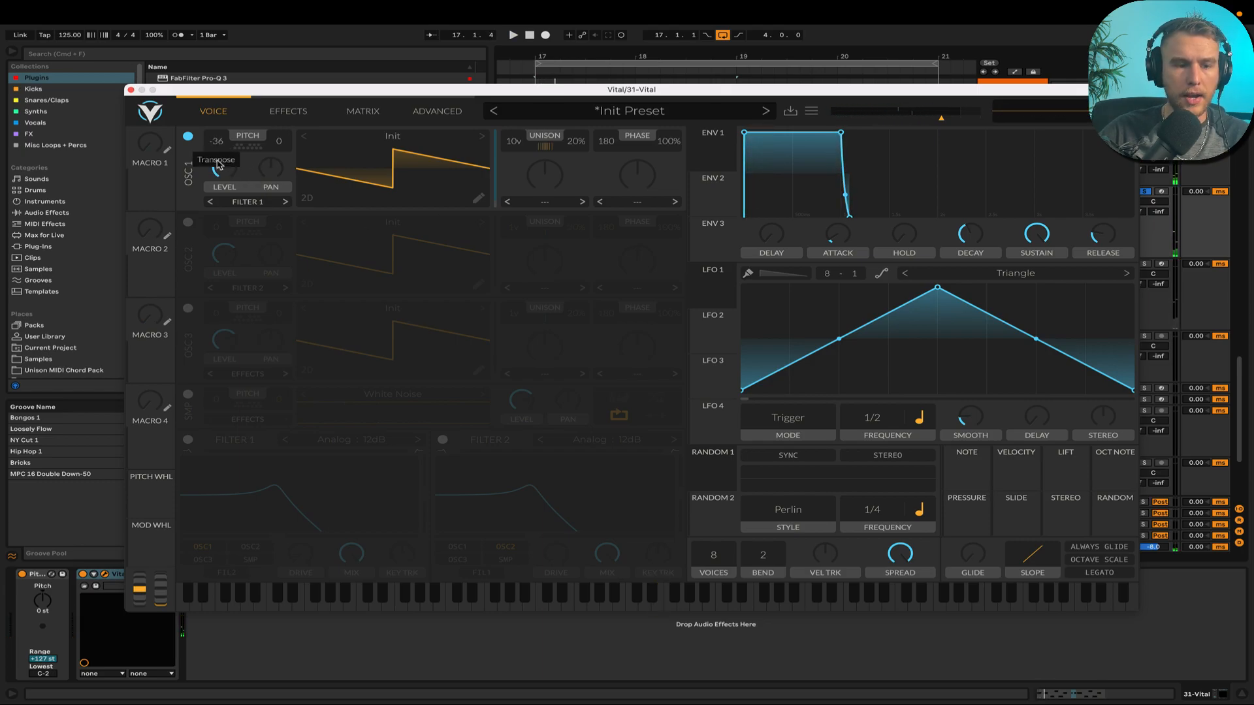
pyautogui.press('space')
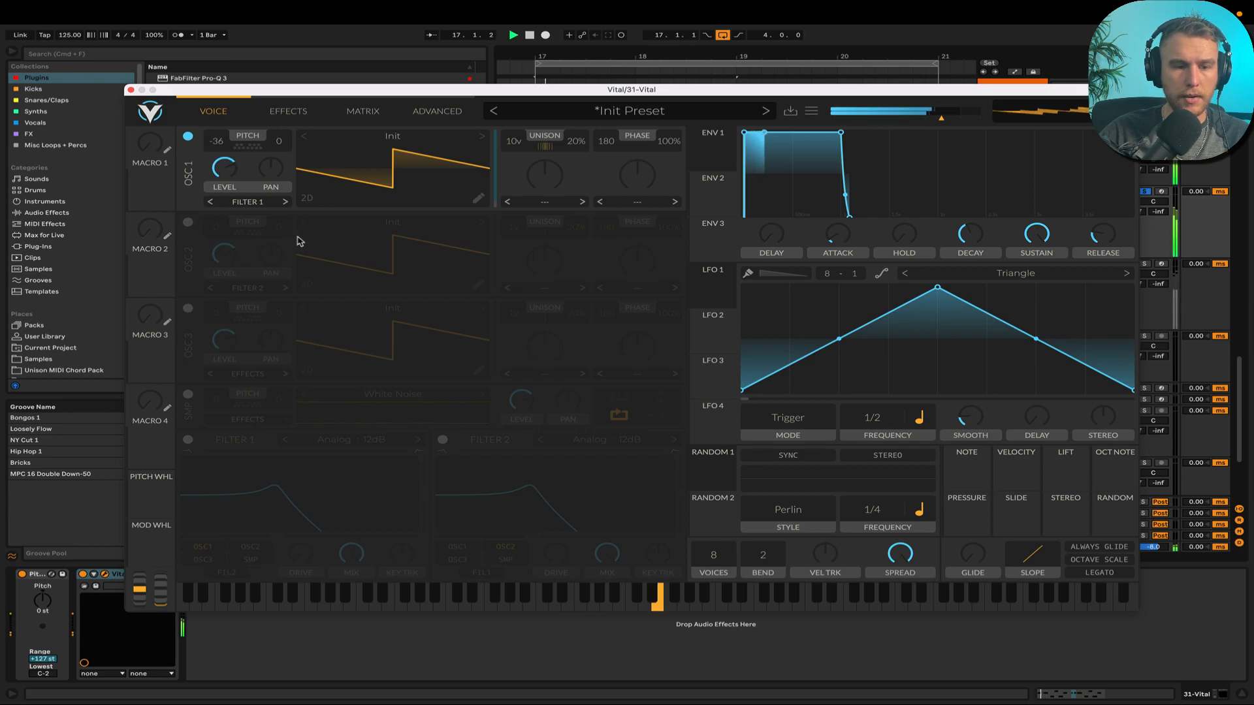
pyautogui.press('space')
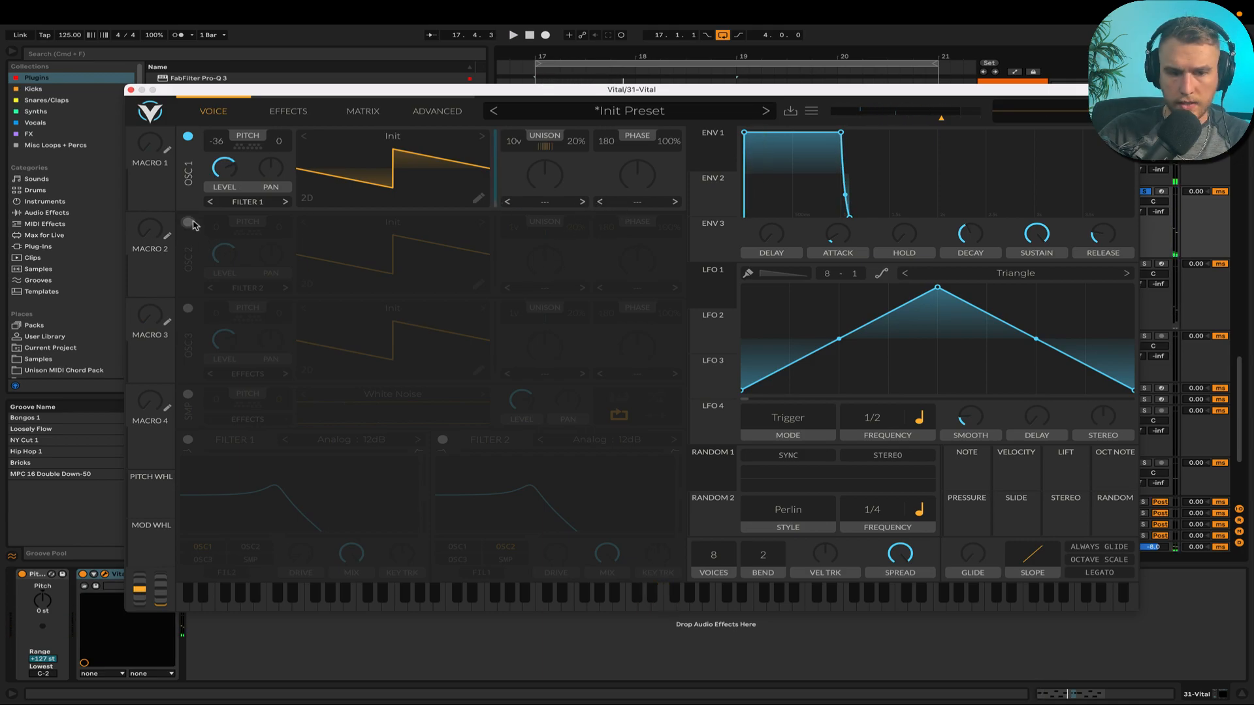
# - Enable oscillator 2 with transpose at -36 and load the ESW Analog - Brute Saw wavetable from Echo Sound Works - Analog
pyautogui.click(187, 222)
pyautogui.moveTo(220, 231); pyautogui.dragTo(222, 240)
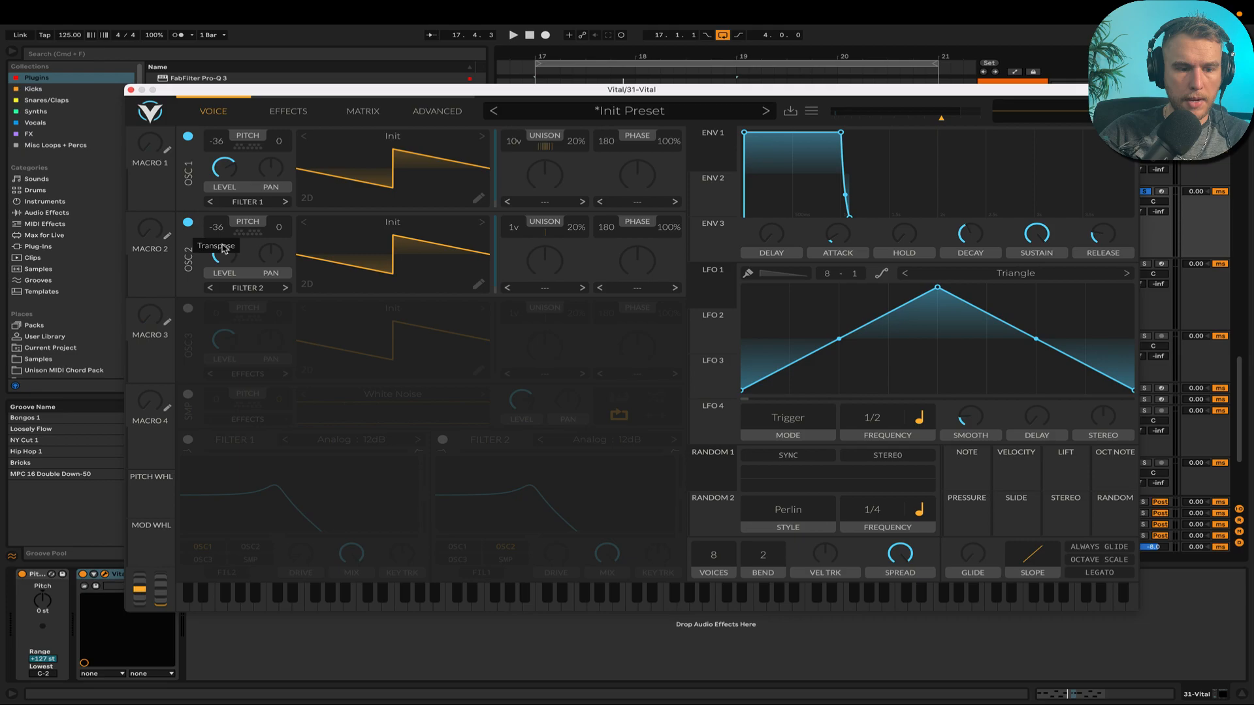
pyautogui.click(439, 229)
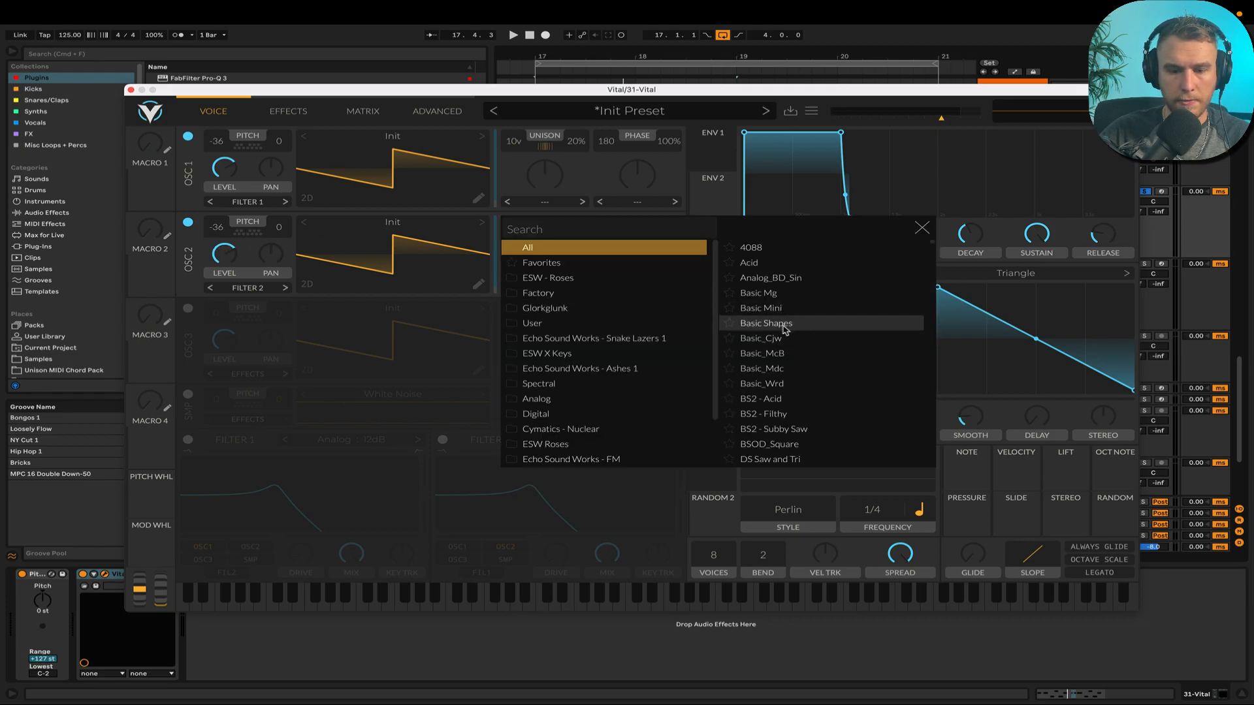
pyautogui.scroll(-3, 627, 392)
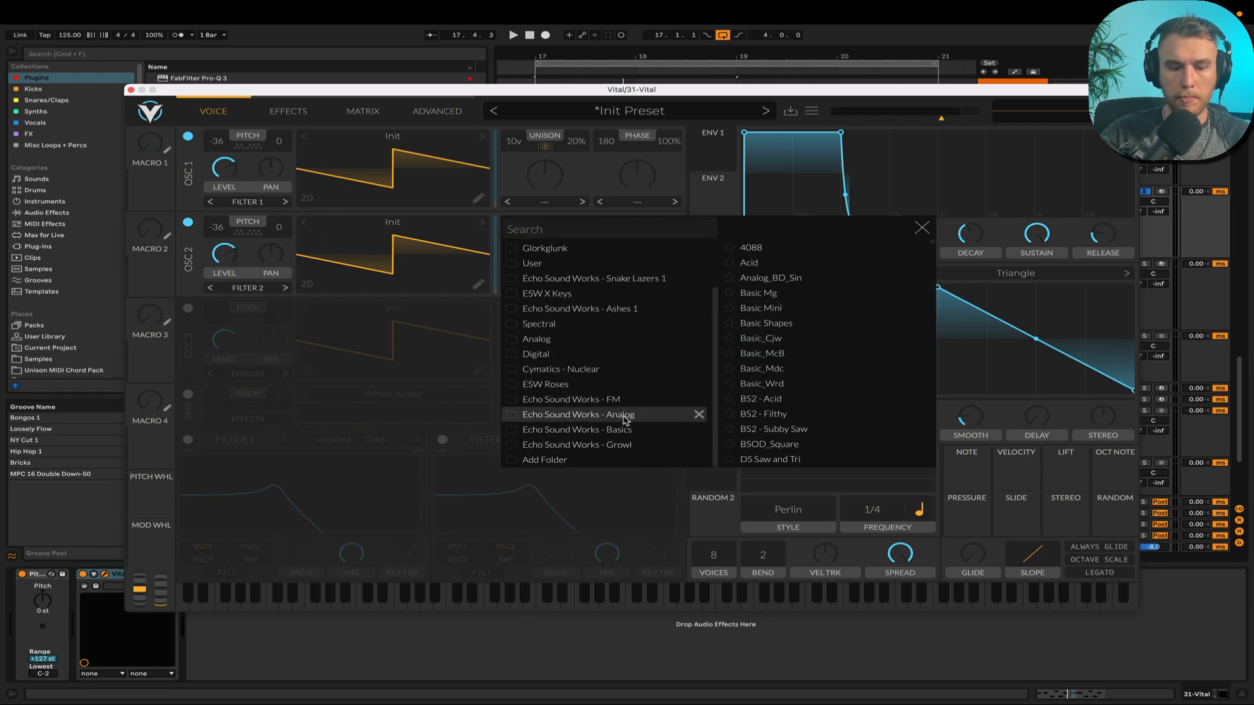
pyautogui.click(625, 421)
pyautogui.click(829, 356)
pyautogui.press('space')
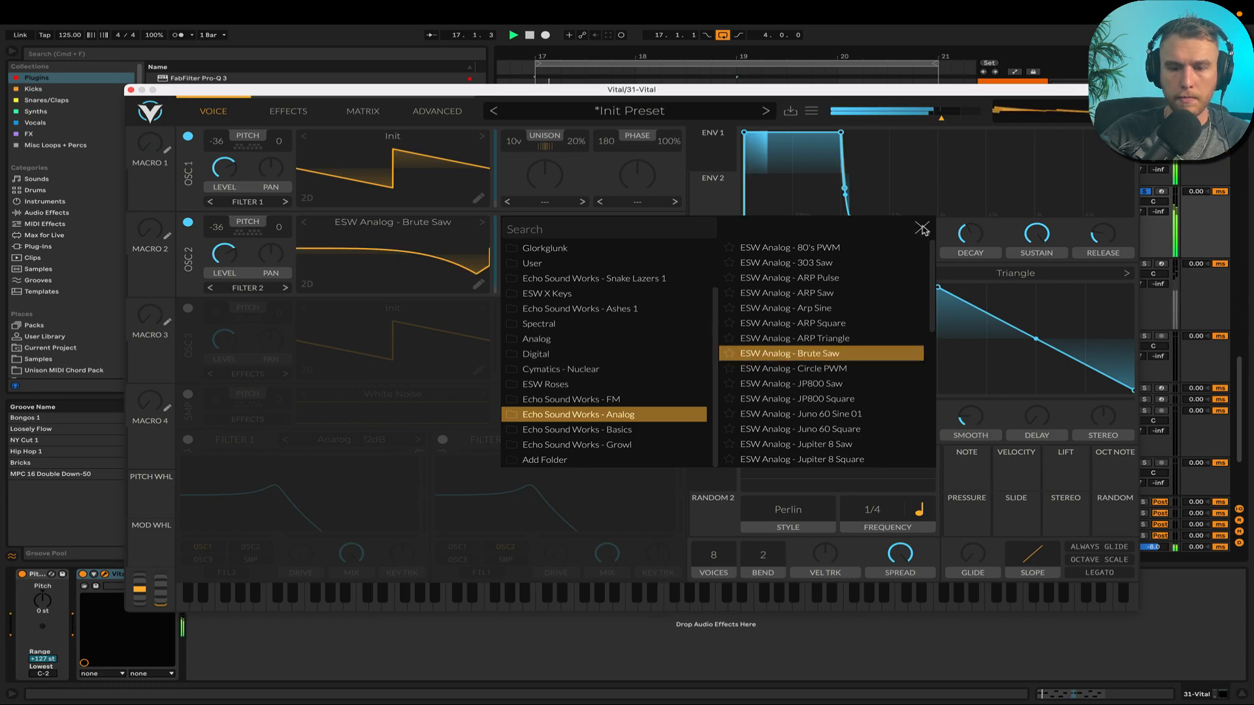
pyautogui.click(921, 228)
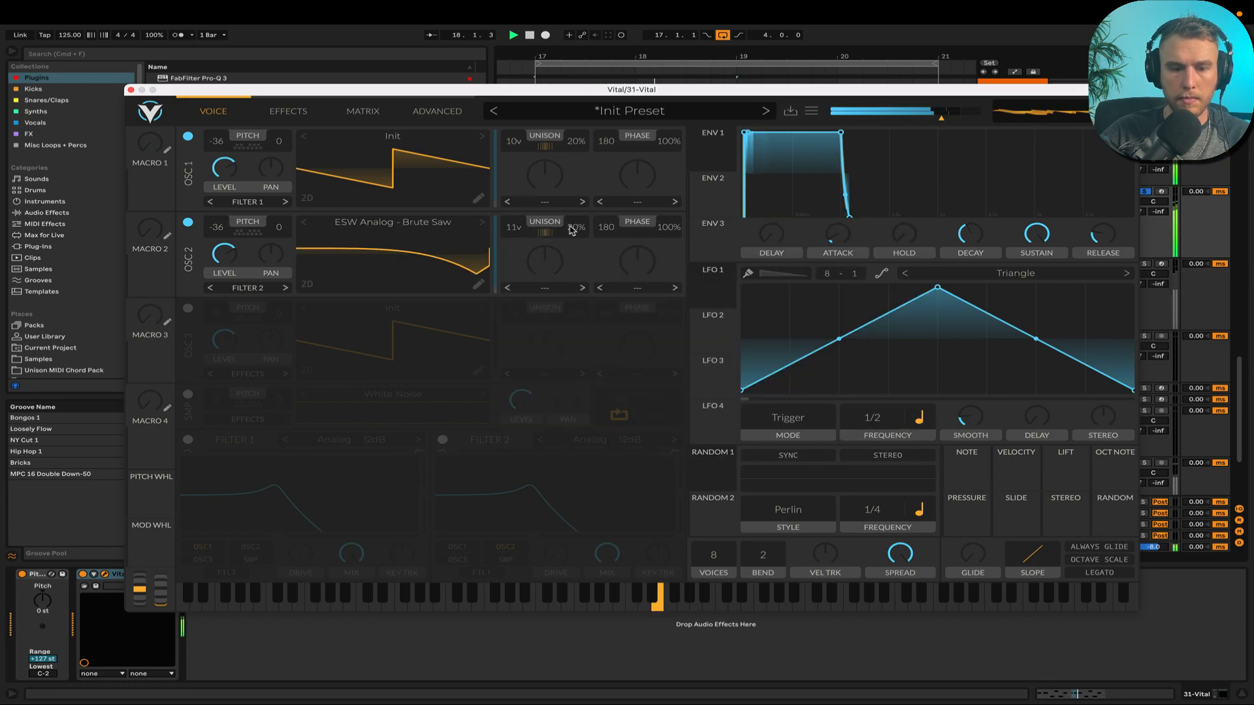
# - Give oscillator 2 11 unison voices and set the unison detune of oscillators 1 and 2 to 15%
pyautogui.press('space')
pyautogui.moveTo(577, 226)
pyautogui.mouseDown()
pyautogui.moveTo(579, 240)
pyautogui.moveTo(577, 222)
pyautogui.mouseUp()
pyautogui.press('space')
pyautogui.press('space')
pyautogui.moveTo(572, 146); pyautogui.dragTo(572, 155)
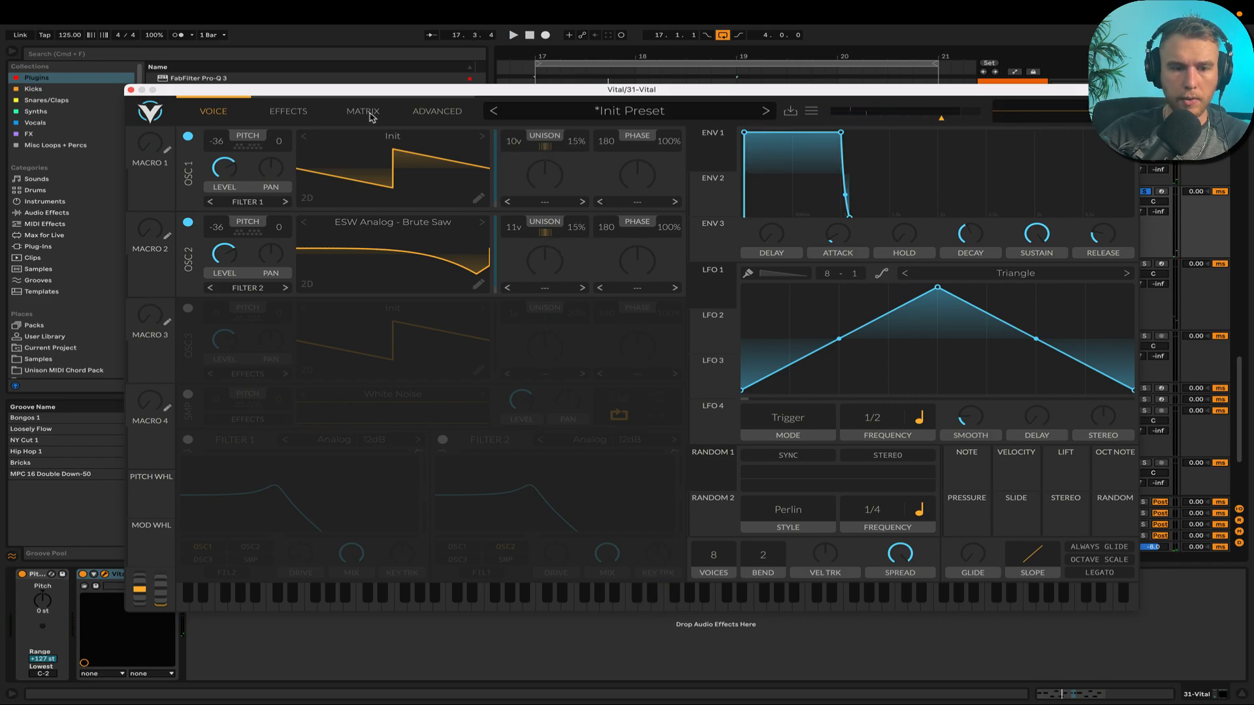
# - Set oscillator 1's unison stack to Octave and audition the result
pyautogui.click(418, 112)
pyautogui.click(356, 145)
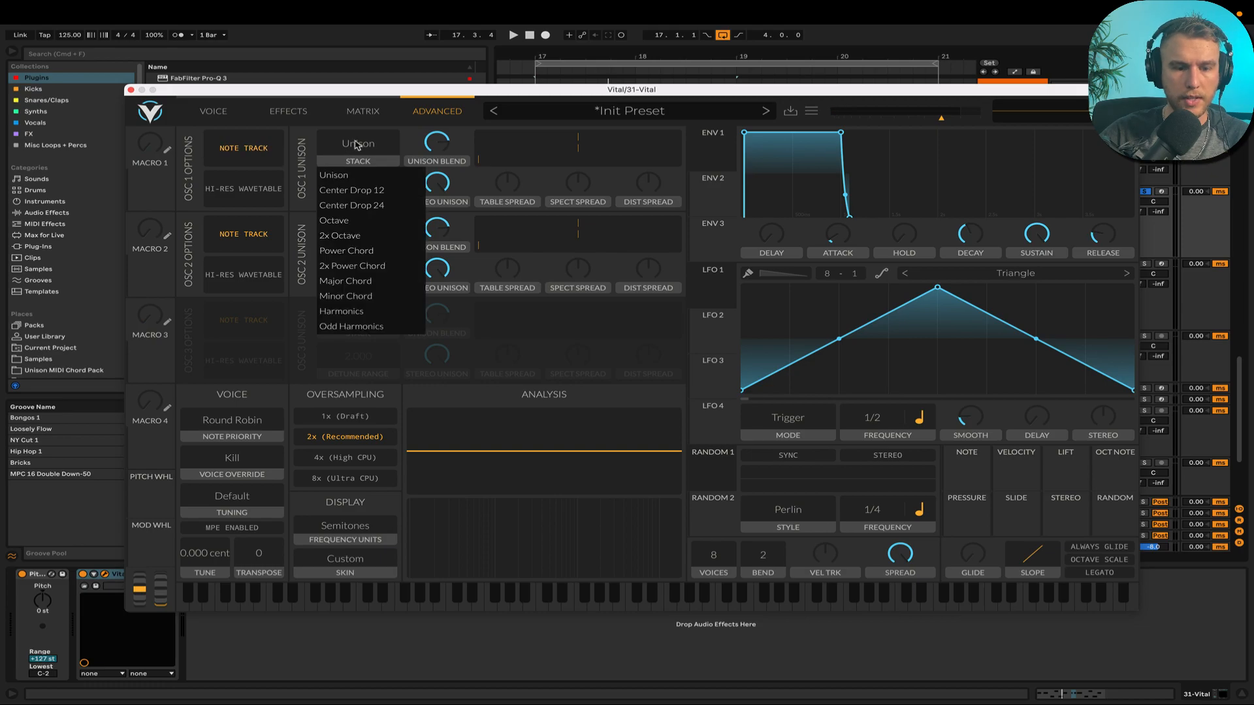
pyautogui.click(350, 220)
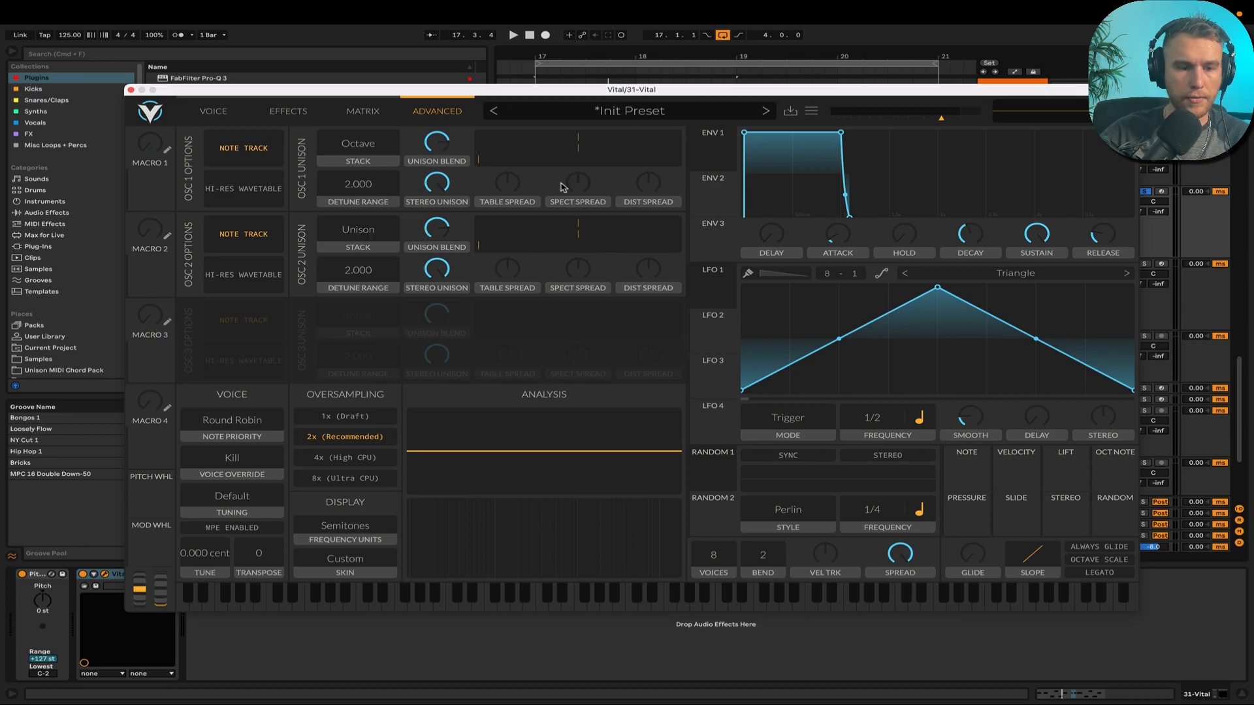
pyautogui.press('space')
pyautogui.click(213, 112)
pyautogui.press('space')
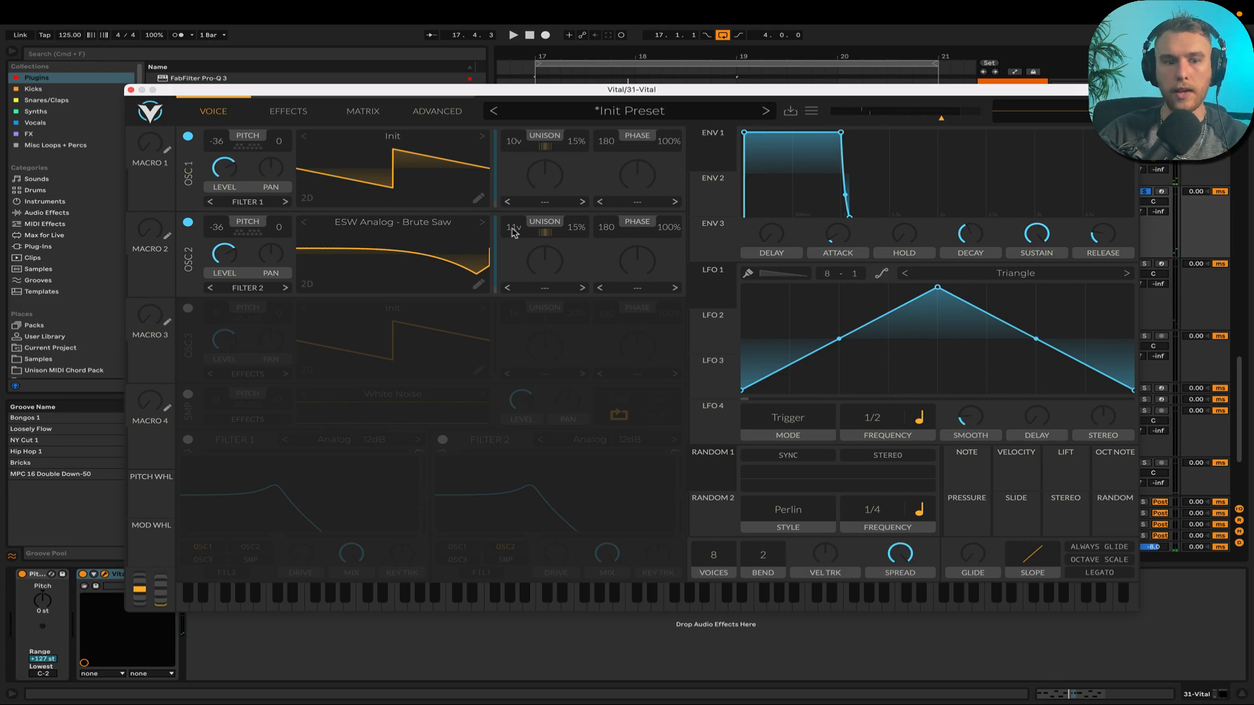
# - Enable oscillator 3, load the Vital Sine wavetable into it, and audition the layered sound
pyautogui.click(187, 308)
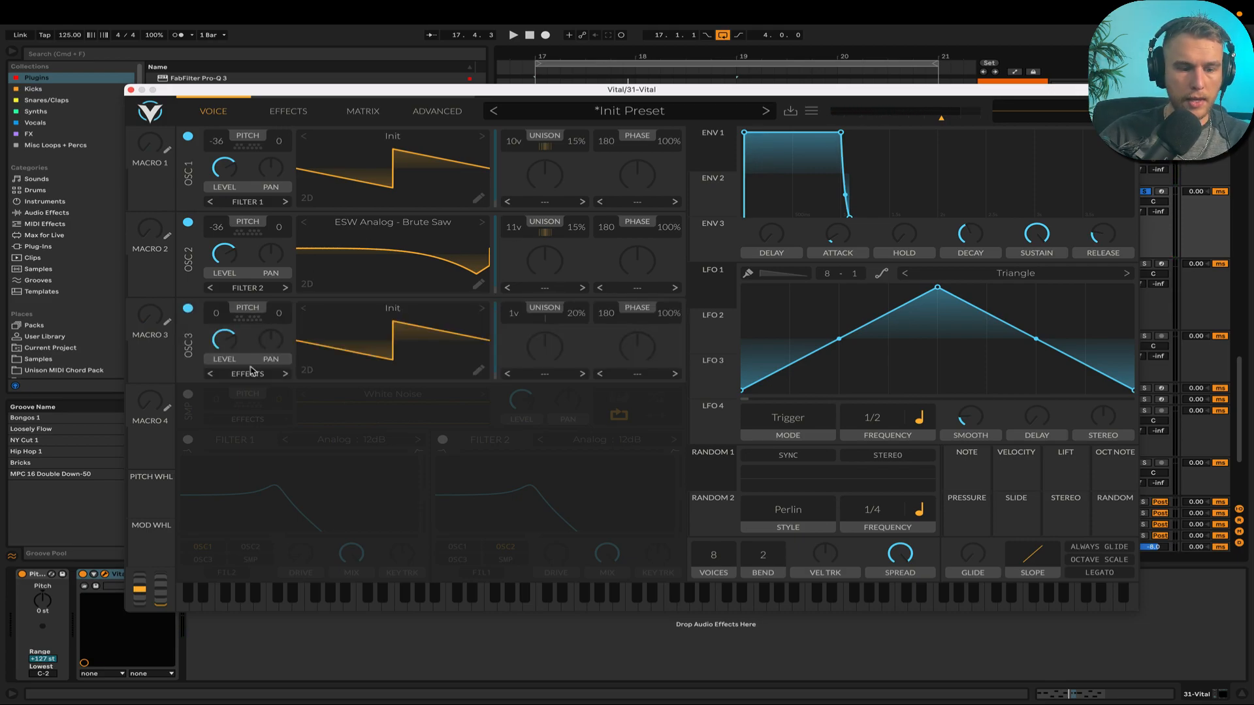
pyautogui.click(374, 309)
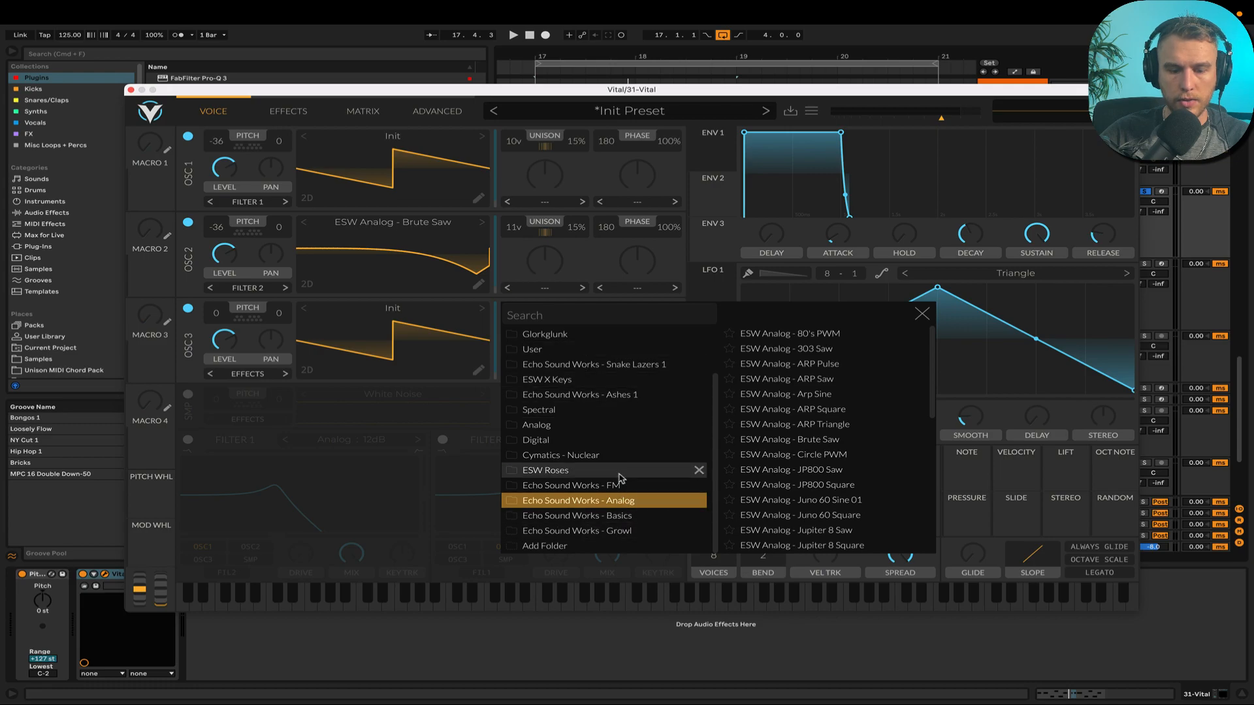
pyautogui.press('space')
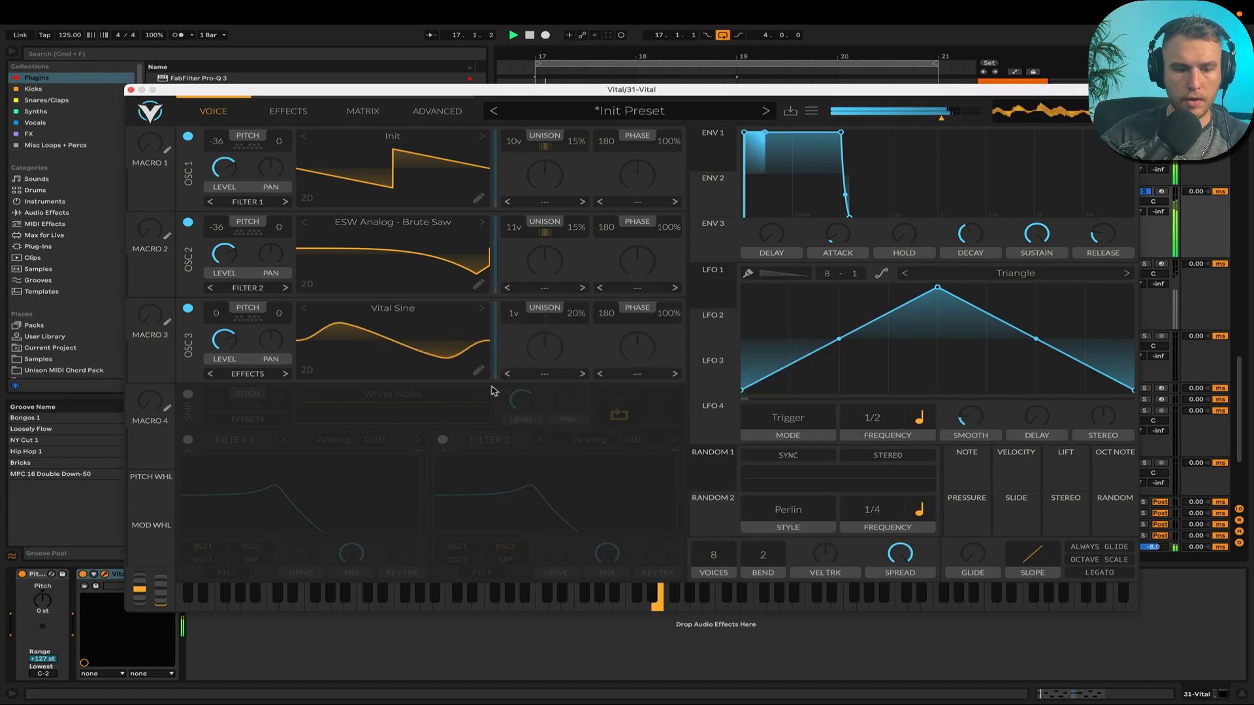
pyautogui.press('space')
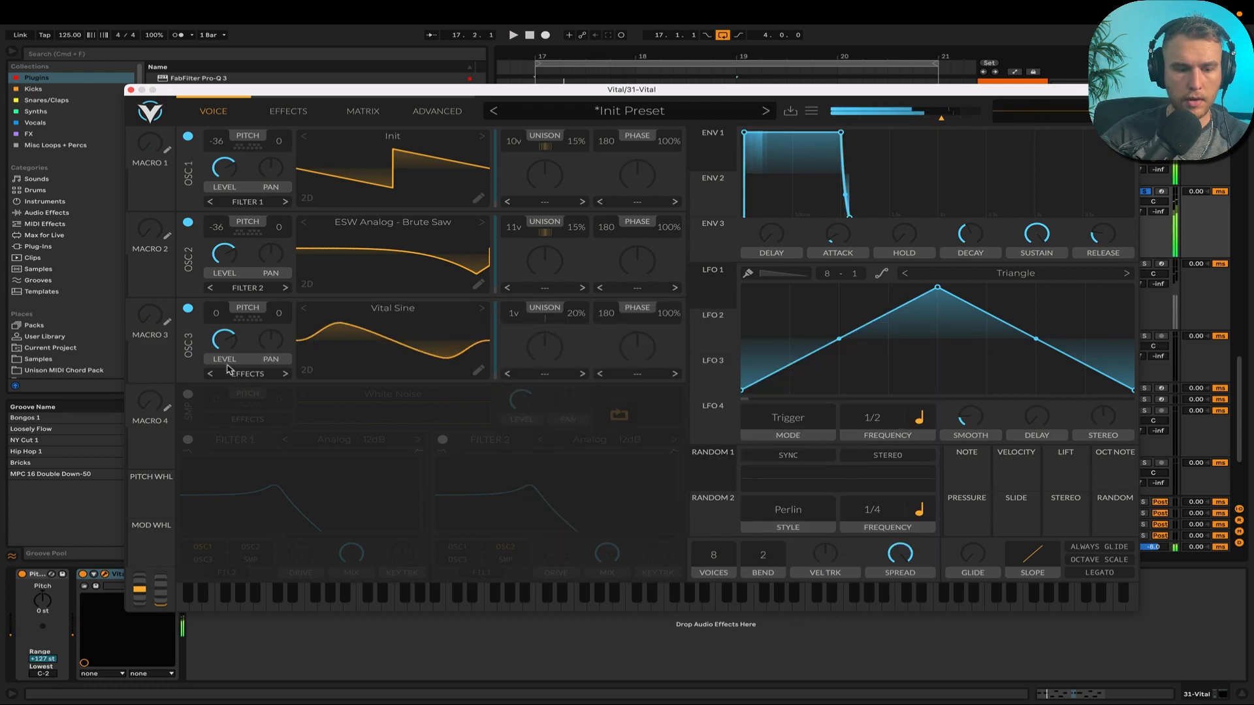
pyautogui.press('space')
pyautogui.press('space')
# - Transpose oscillator 3 to -36, route it to Direct Out, and audition the patch
pyautogui.click(247, 373)
pyautogui.click(250, 450)
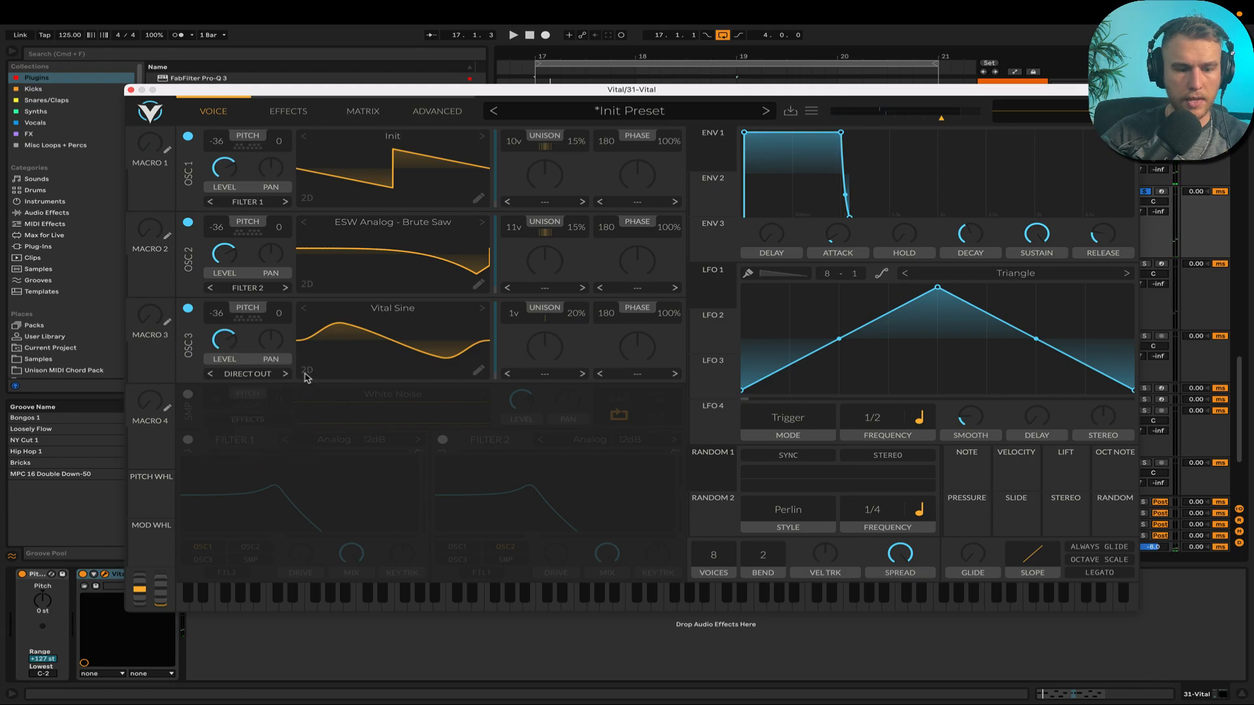
pyautogui.press('space')
pyautogui.press('space')
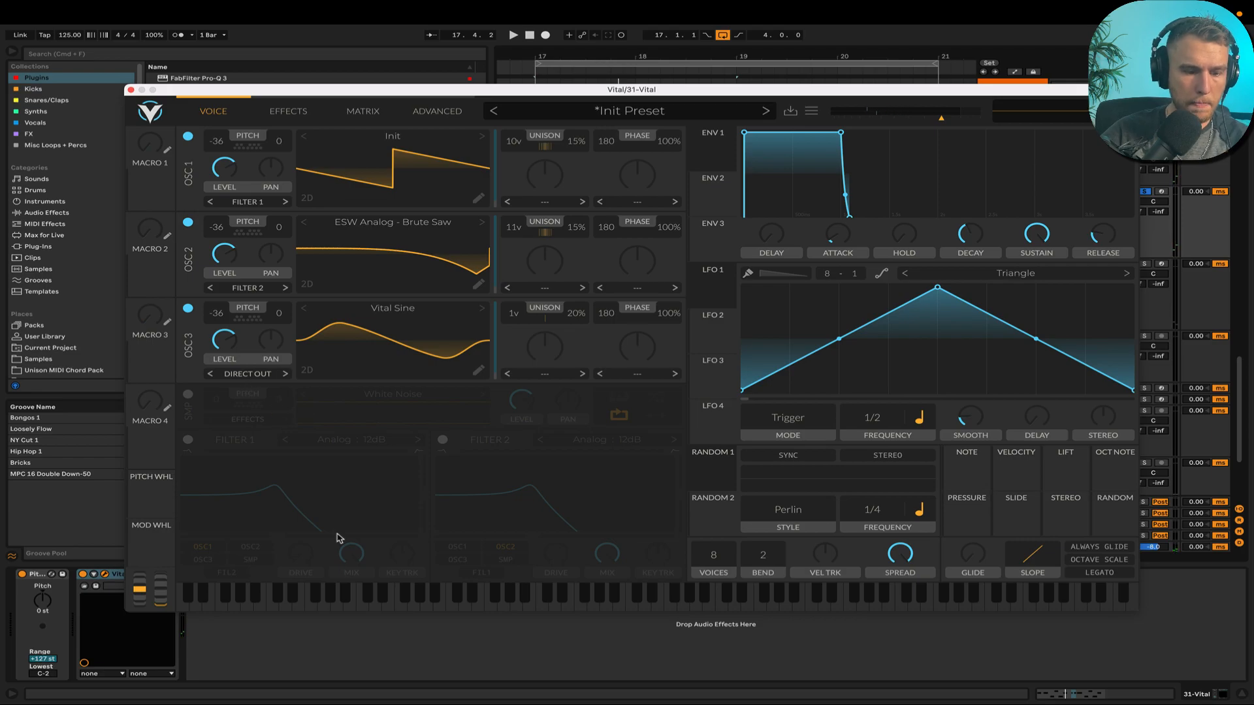
# - Enable Filter 1 as Analog 24dB with blend 1.000, minimum resonance and a slightly lower cutoff
pyautogui.click(188, 440)
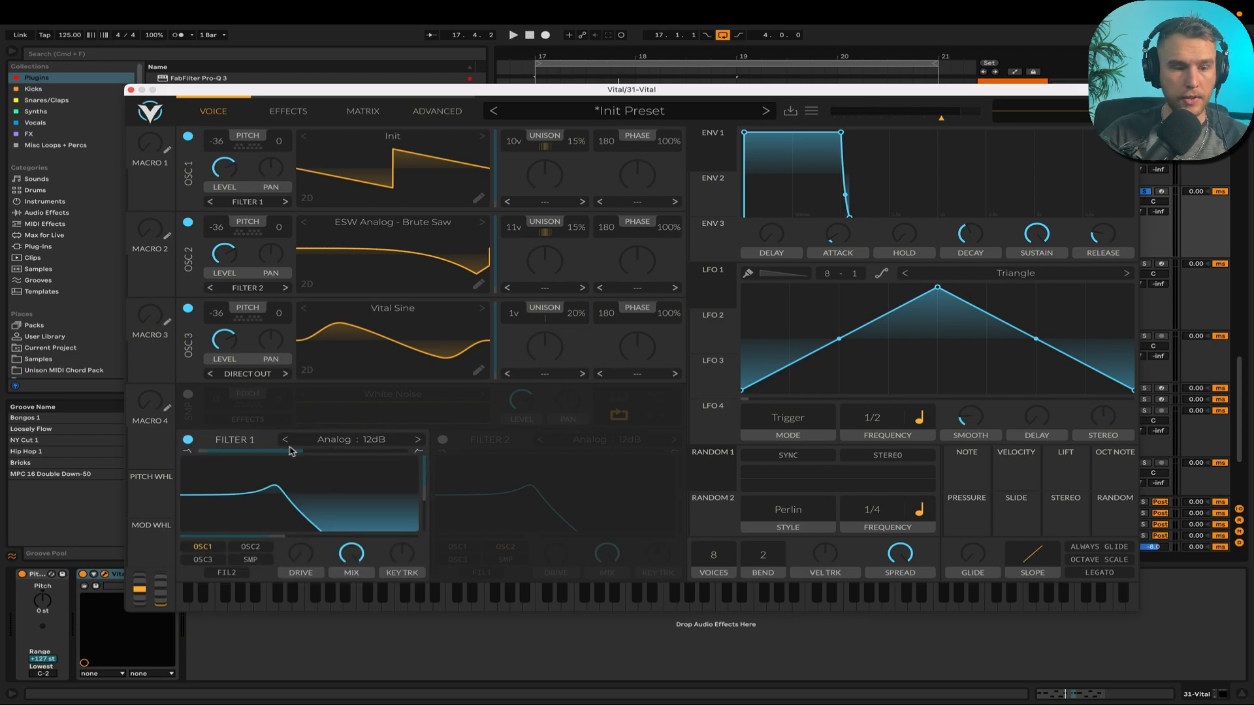
pyautogui.click(337, 442)
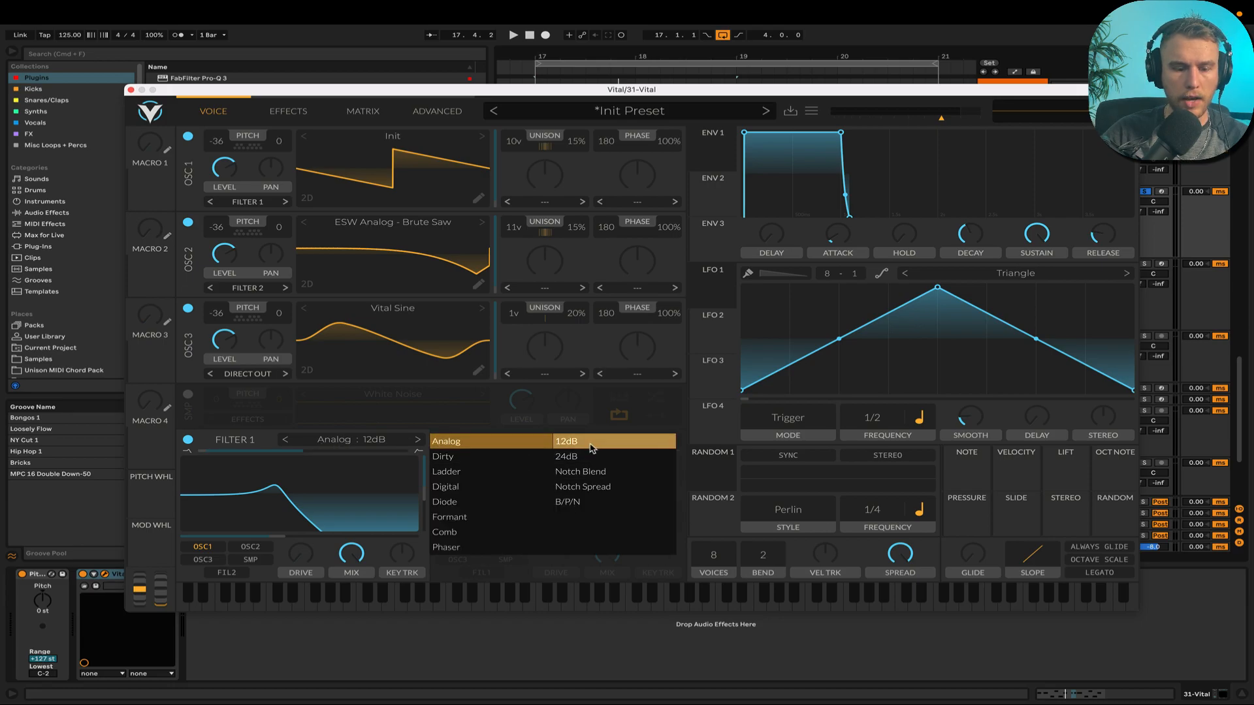
pyautogui.click(577, 459)
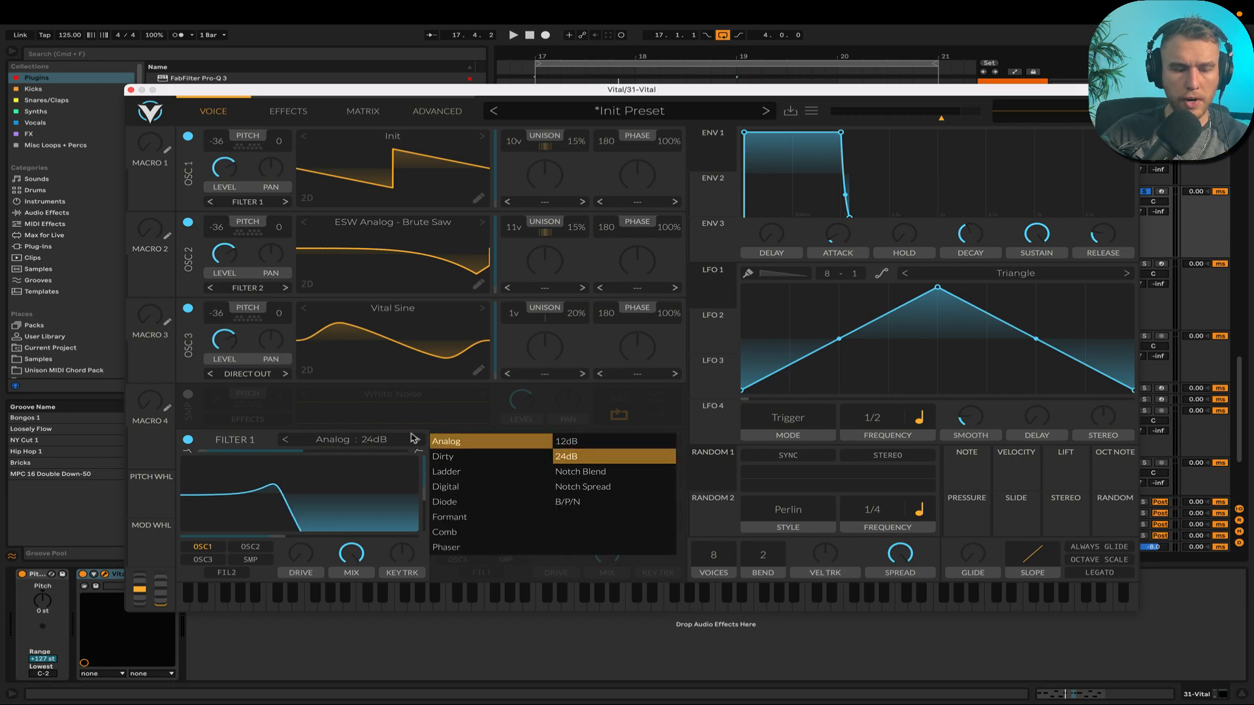
pyautogui.moveTo(202, 456); pyautogui.dragTo(300, 459)
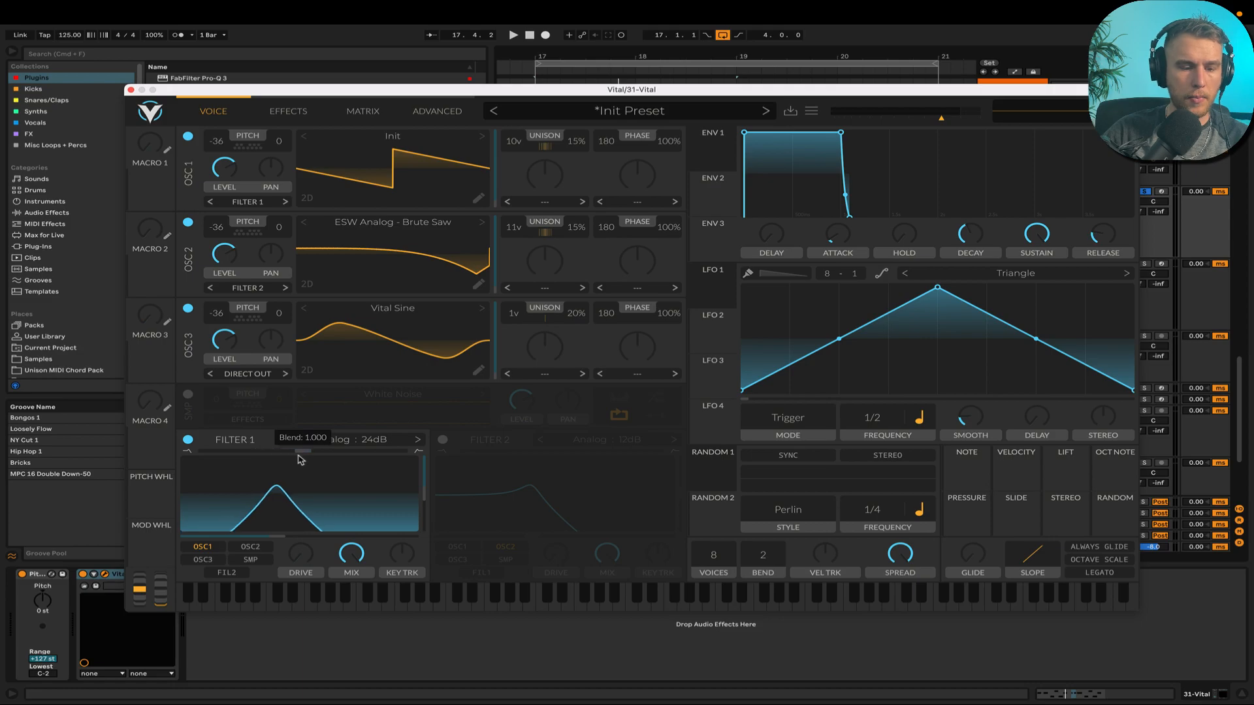
pyautogui.moveTo(426, 487); pyautogui.dragTo(424, 554)
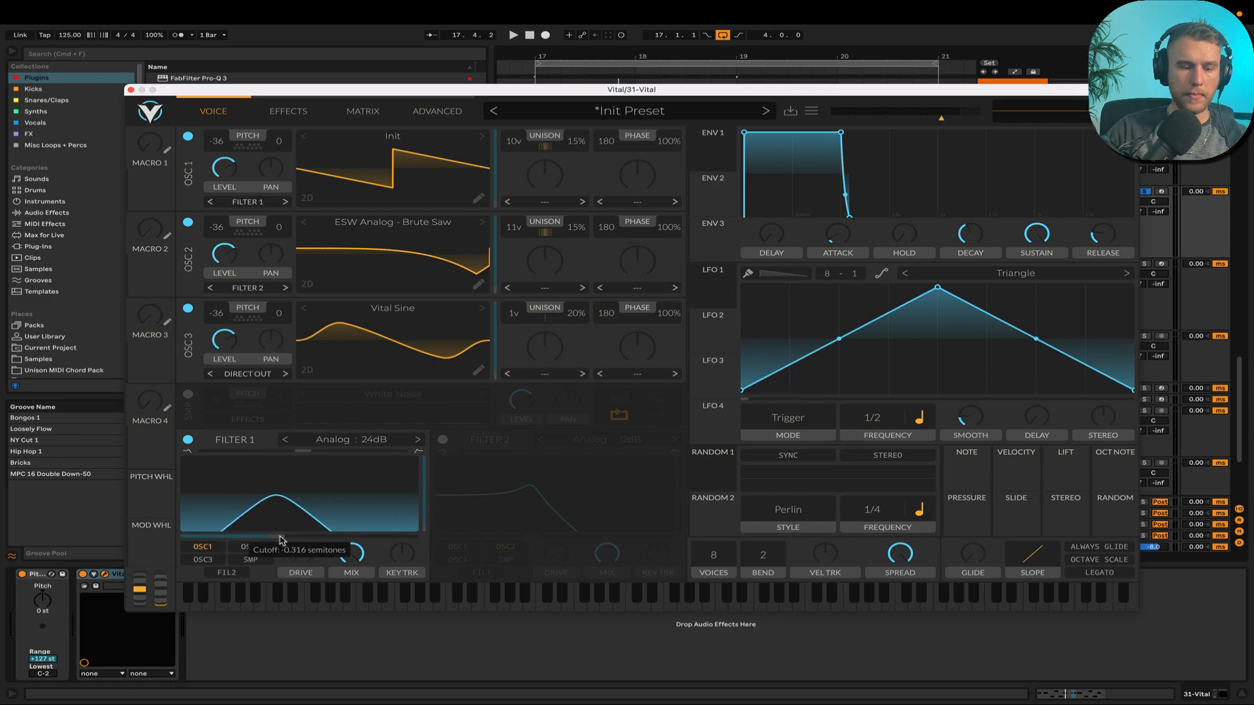
pyautogui.moveTo(285, 542); pyautogui.dragTo(281, 542)
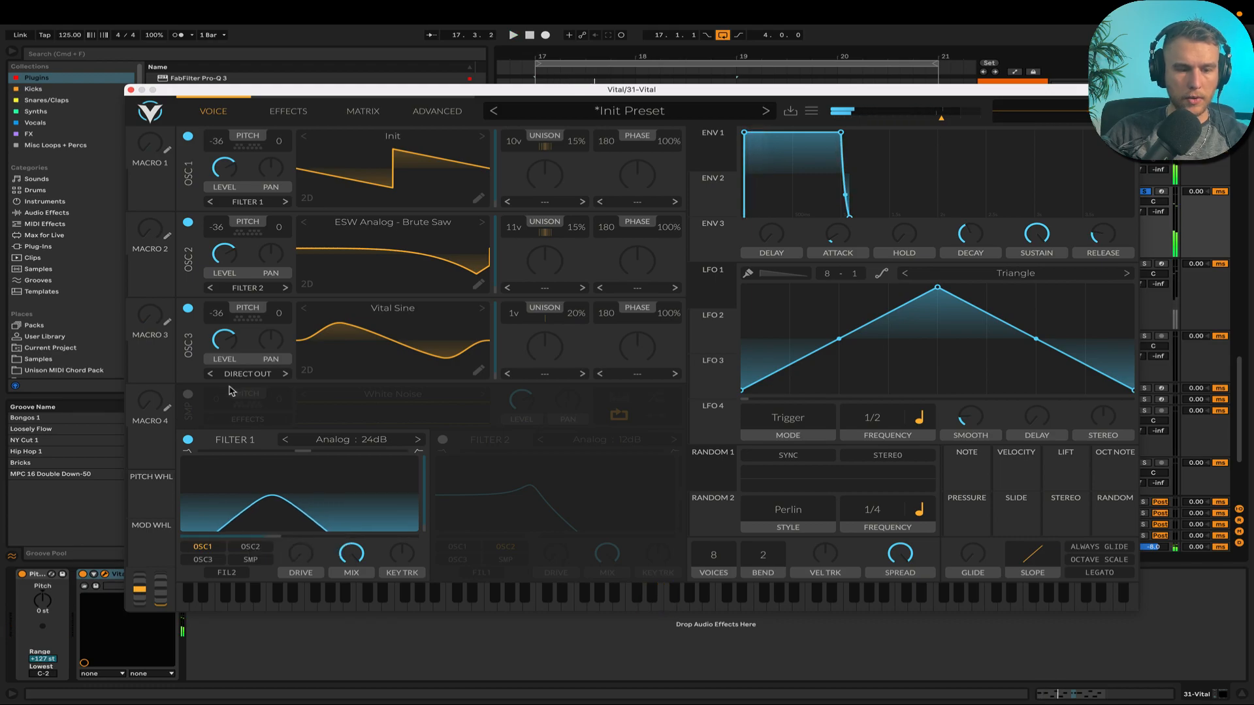
# - Route oscillator 2 through Filter 1 and raise the filter cutoff slightly while the loop plays
pyautogui.click(253, 289)
pyautogui.click(253, 303)
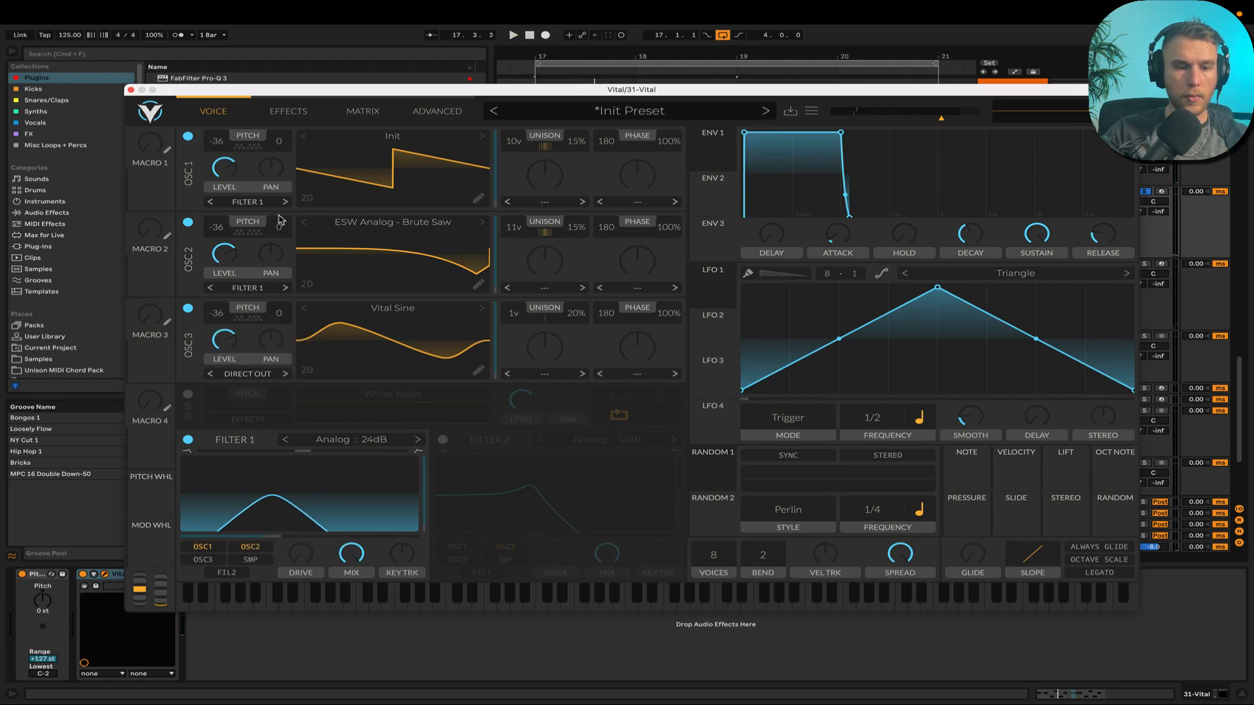
pyautogui.press('space')
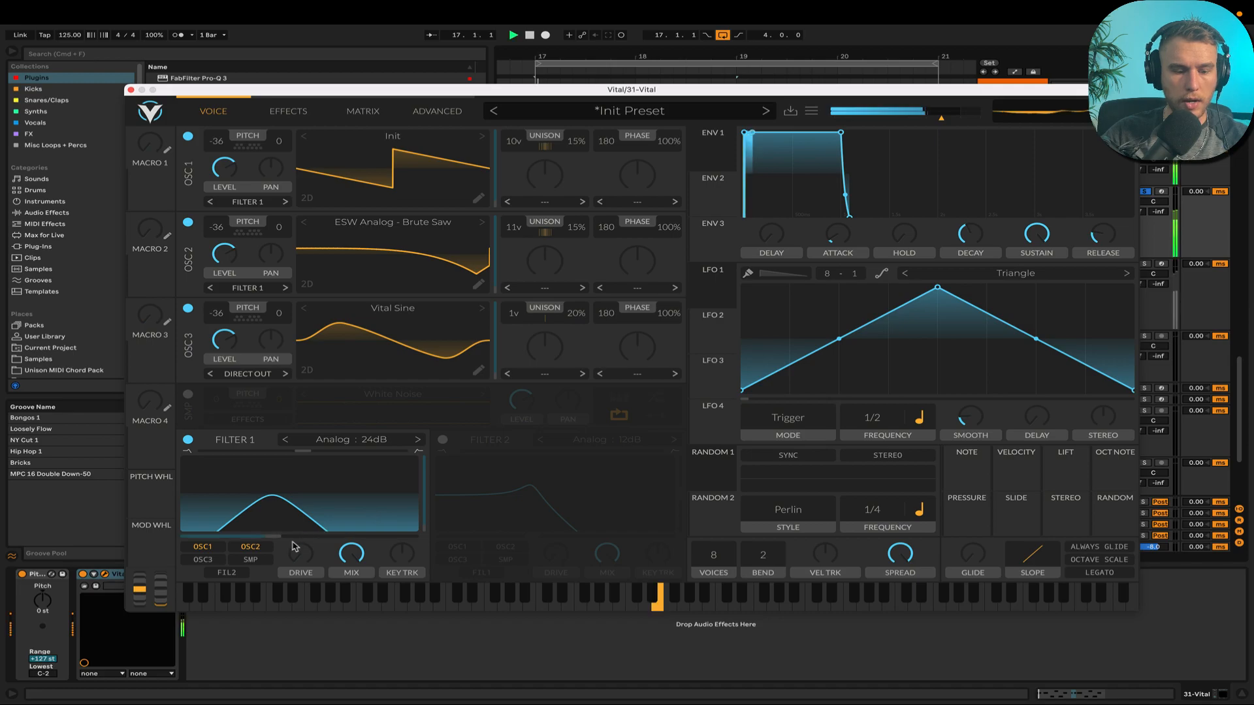
pyautogui.moveTo(281, 542); pyautogui.dragTo(304, 538)
pyautogui.press('space')
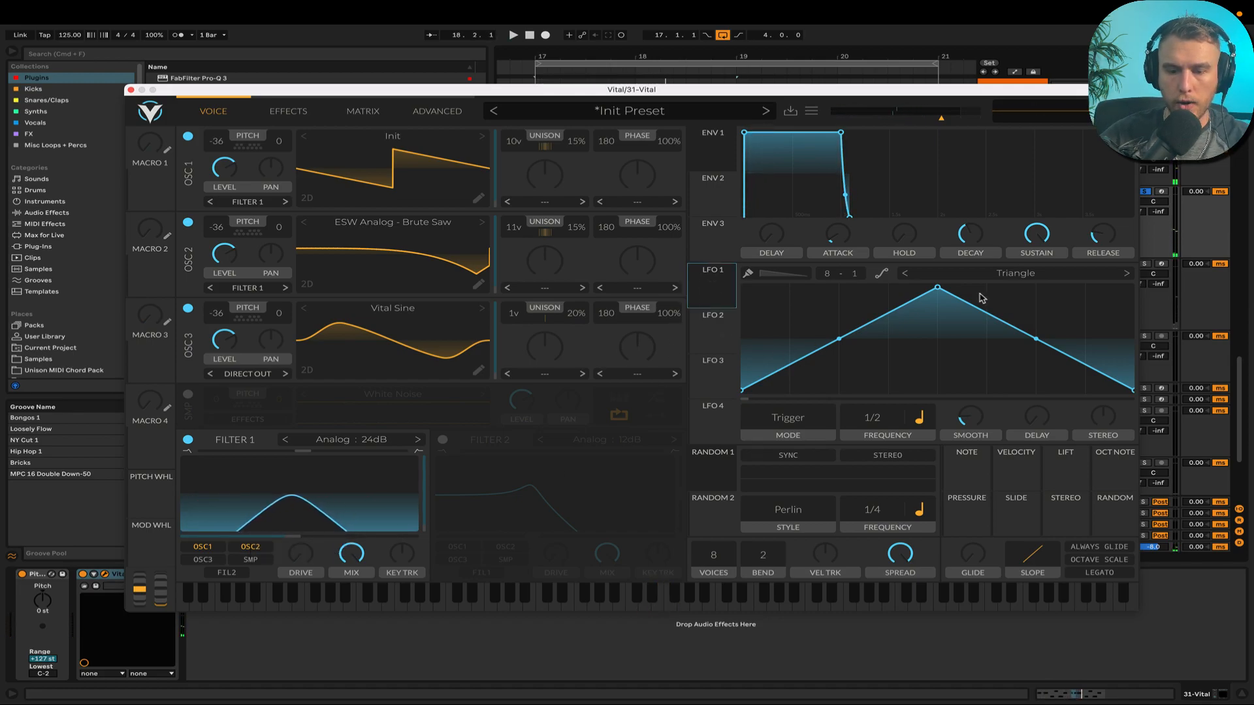
# - Set LFO 1 to Envelope mode and reshape its triangle into a quick curved rise with a long, slightly concave decay
pyautogui.click(774, 421)
pyautogui.click(794, 478)
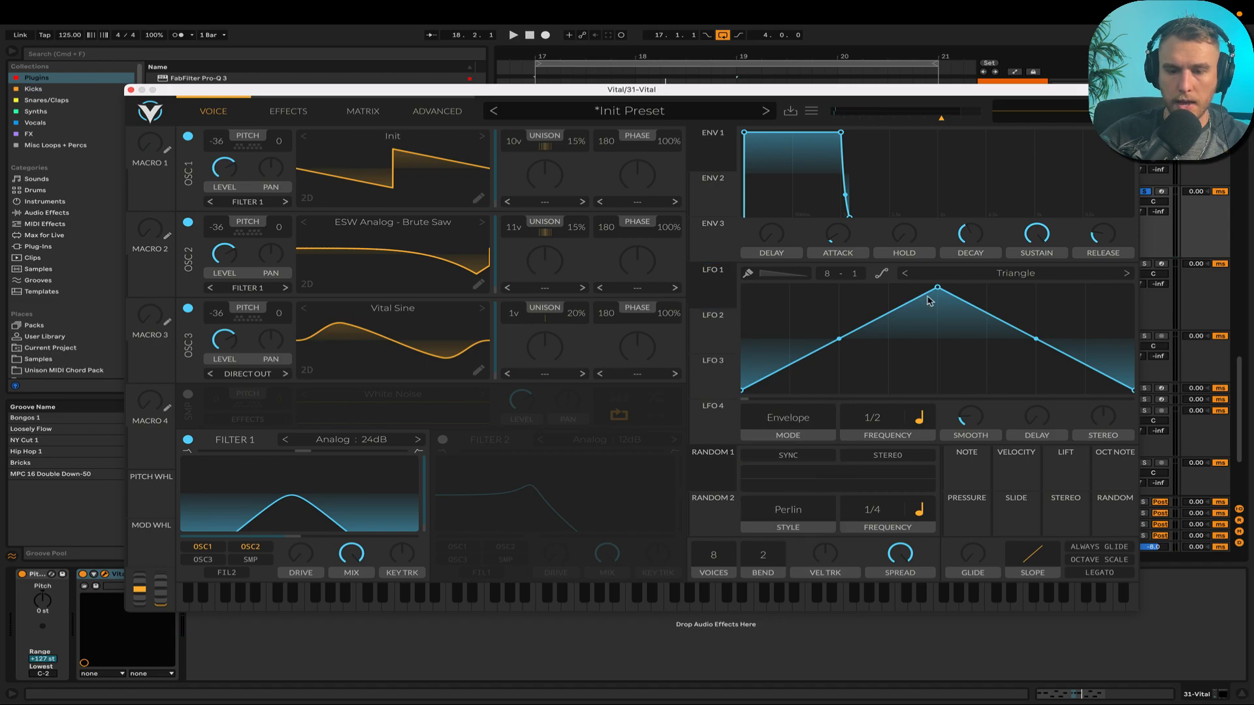
pyautogui.moveTo(937, 291); pyautogui.dragTo(791, 287)
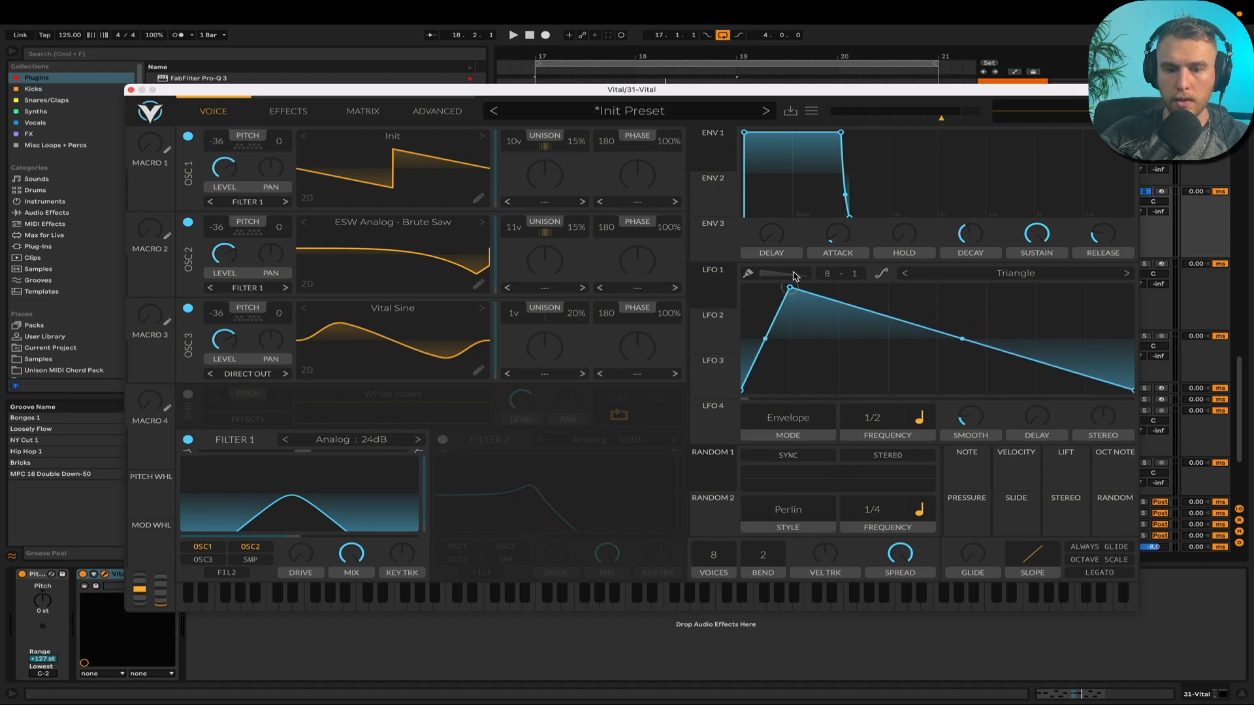
pyautogui.moveTo(765, 342); pyautogui.dragTo(777, 361)
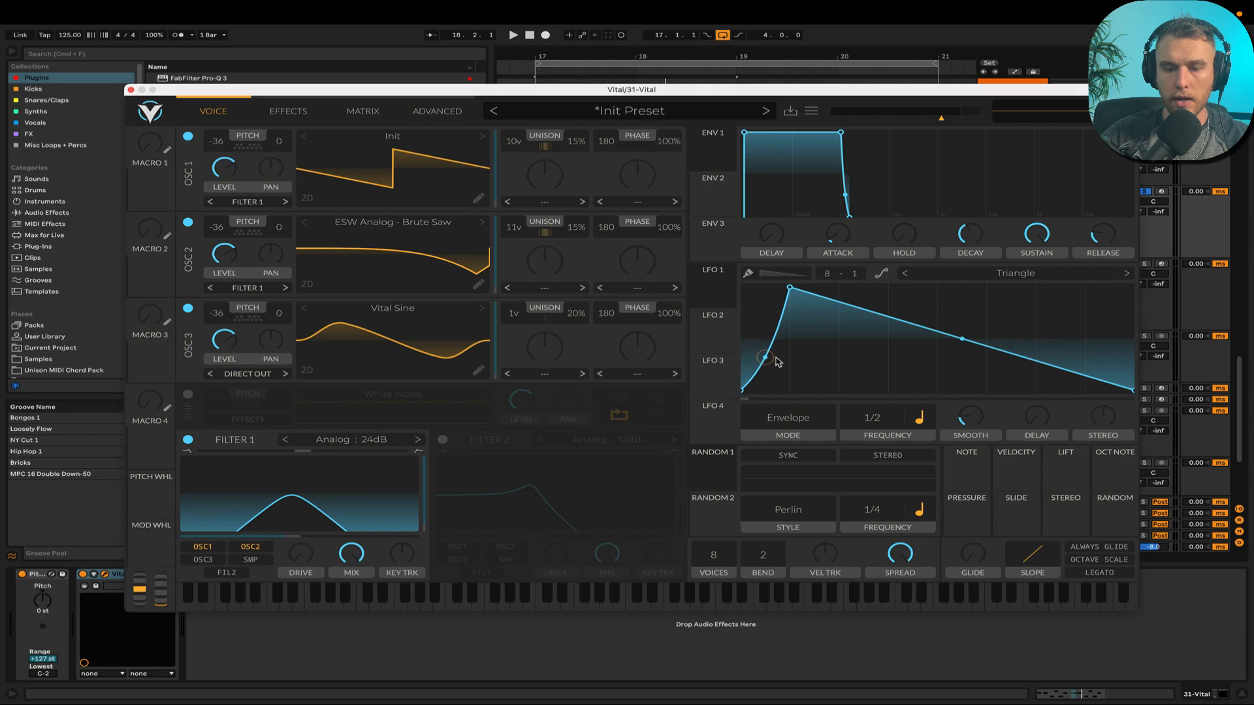
pyautogui.moveTo(957, 342); pyautogui.dragTo(955, 350)
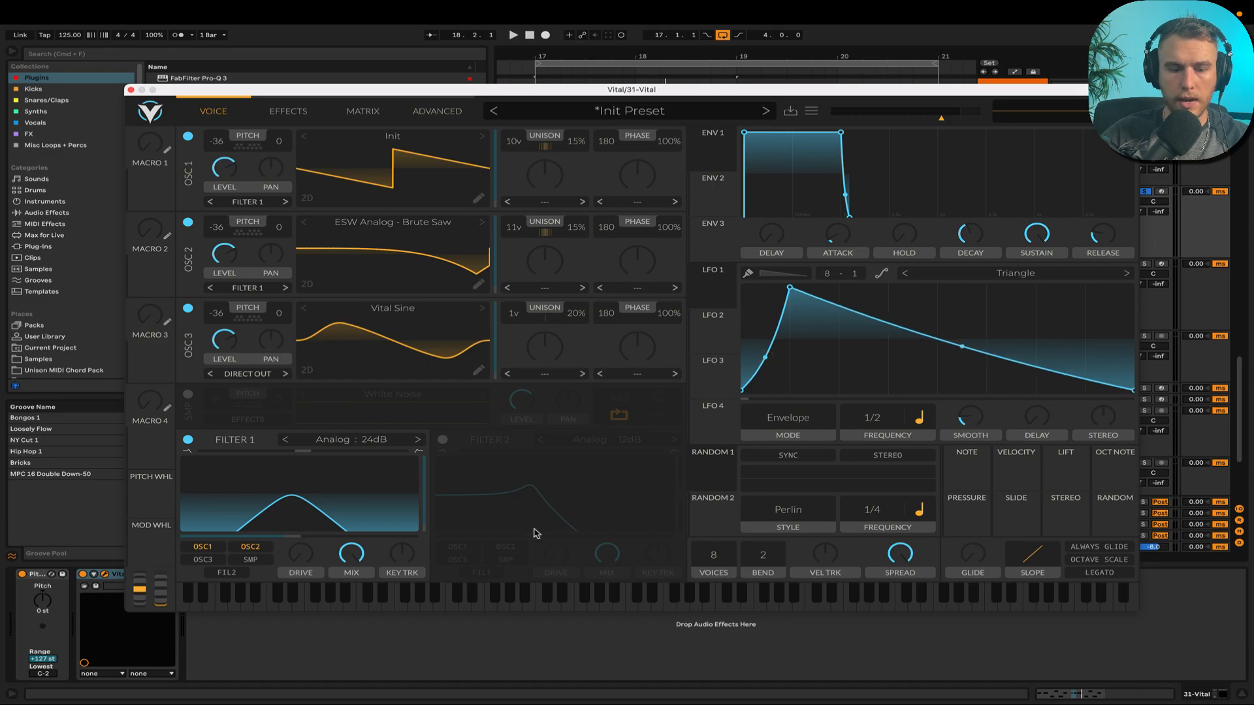
# - Modulate Filter 1's cutoff with LFO 1, set the LFO frequency to 1/4, and audition the patch
pyautogui.moveTo(713, 288); pyautogui.dragTo(264, 540)
pyautogui.press('space')
pyautogui.press('space')
pyautogui.moveTo(873, 427); pyautogui.dragTo(877, 414)
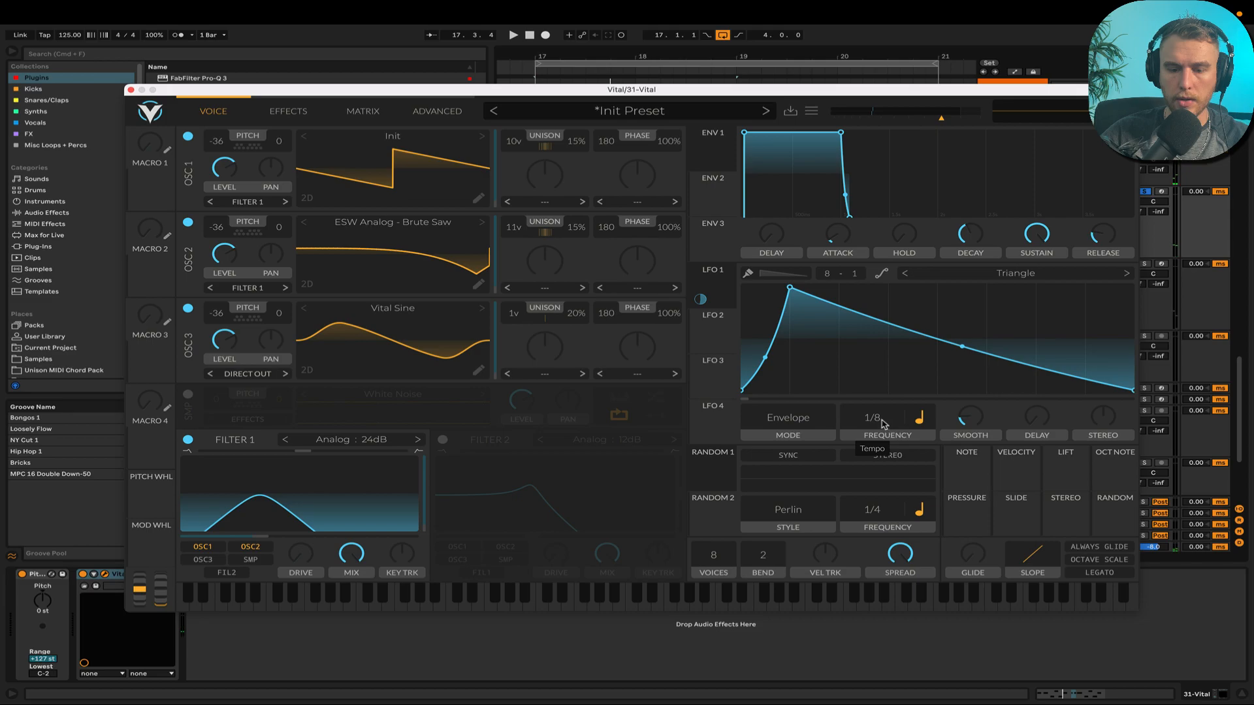
pyautogui.press('space')
# - Lower Filter 1's base cutoff and fine-tune its LFO 1 sweep while auditioning the loop
pyautogui.moveTo(259, 538); pyautogui.dragTo(223, 541)
pyautogui.press('space')
pyautogui.moveTo(299, 523); pyautogui.dragTo(299, 529)
pyautogui.press('space')
pyautogui.moveTo(225, 539); pyautogui.dragTo(224, 542)
pyautogui.press('space')
# - Modulate oscillator 3's level with LFO 1, lower its base level to about 0.022, and audition the result
pyautogui.moveTo(224, 338)
pyautogui.mouseDown()
pyautogui.moveTo(224, 397)
pyautogui.moveTo(222, 346)
pyautogui.moveTo(224, 363)
pyautogui.mouseUp()
pyautogui.press('space')
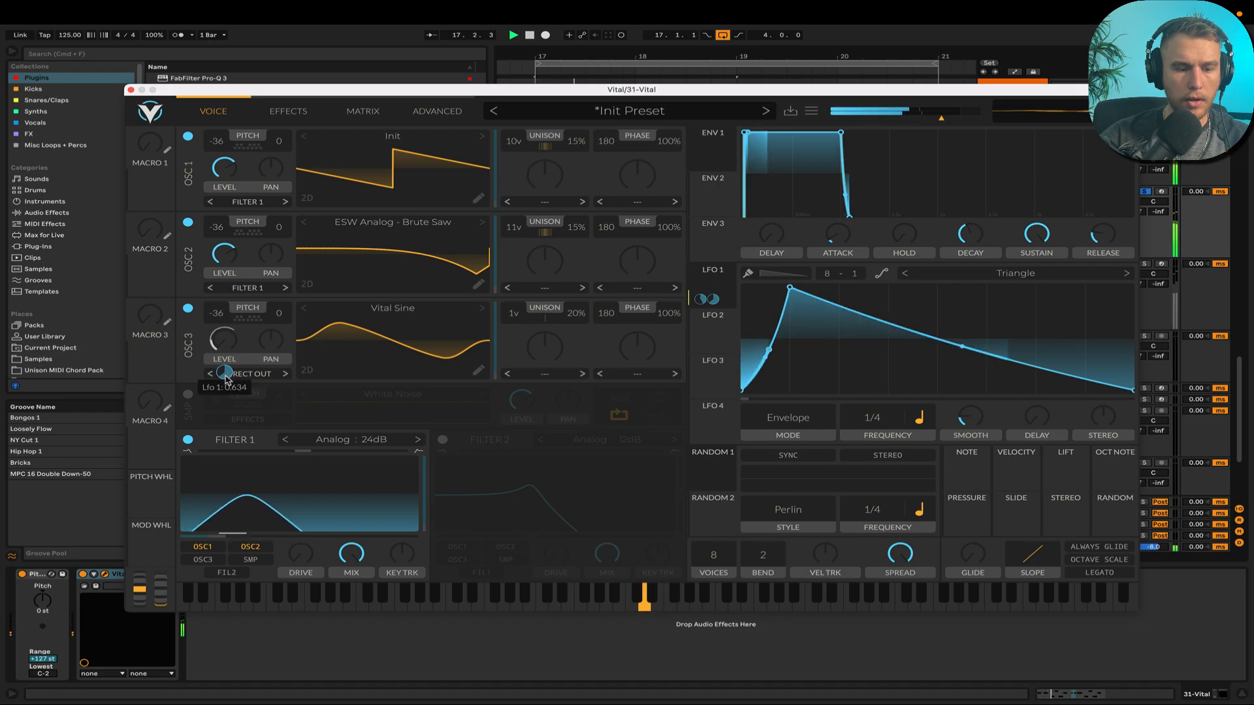
pyautogui.press('space')
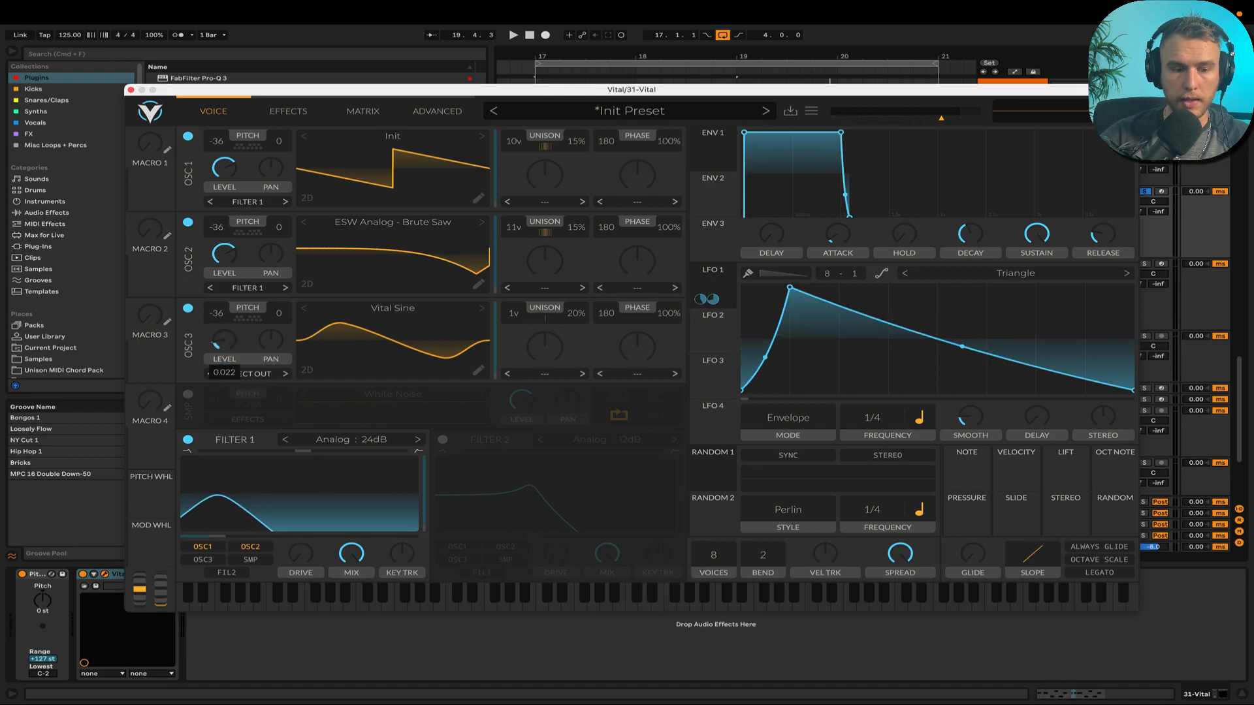
pyautogui.press('space')
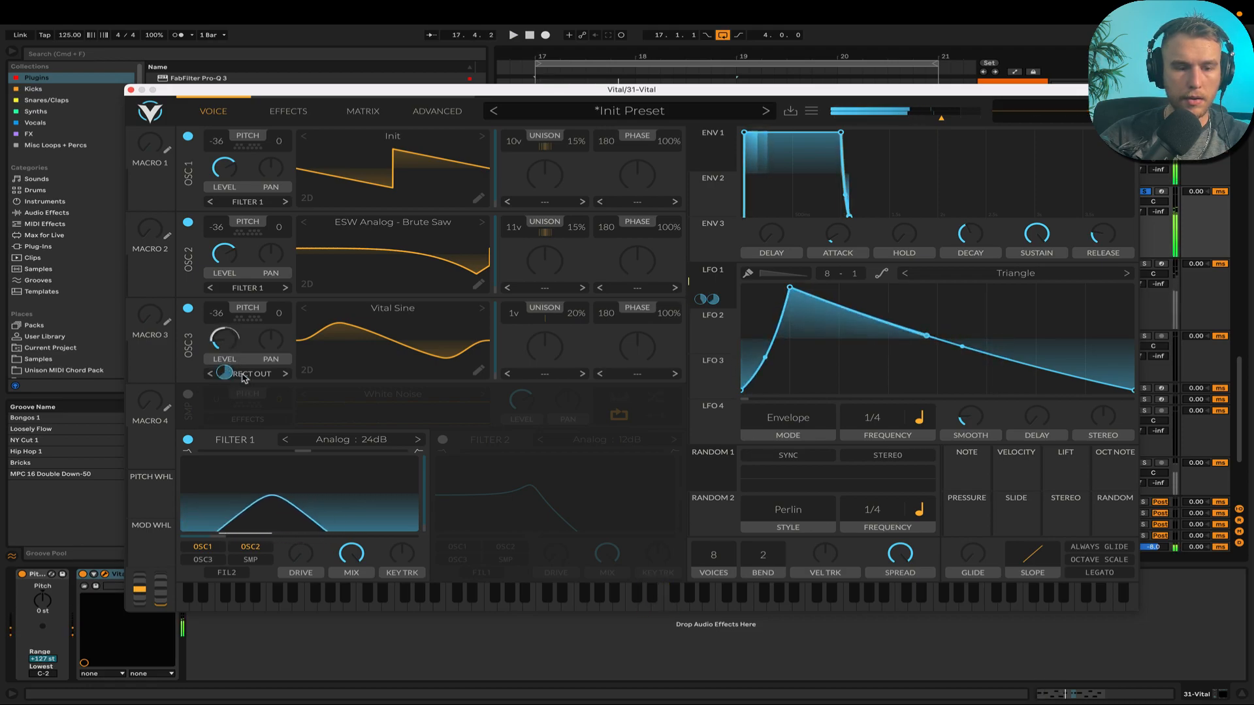
# - Enable the Multiband Compressor effect and audition the bass through it
pyautogui.click(288, 111)
pyautogui.click(189, 189)
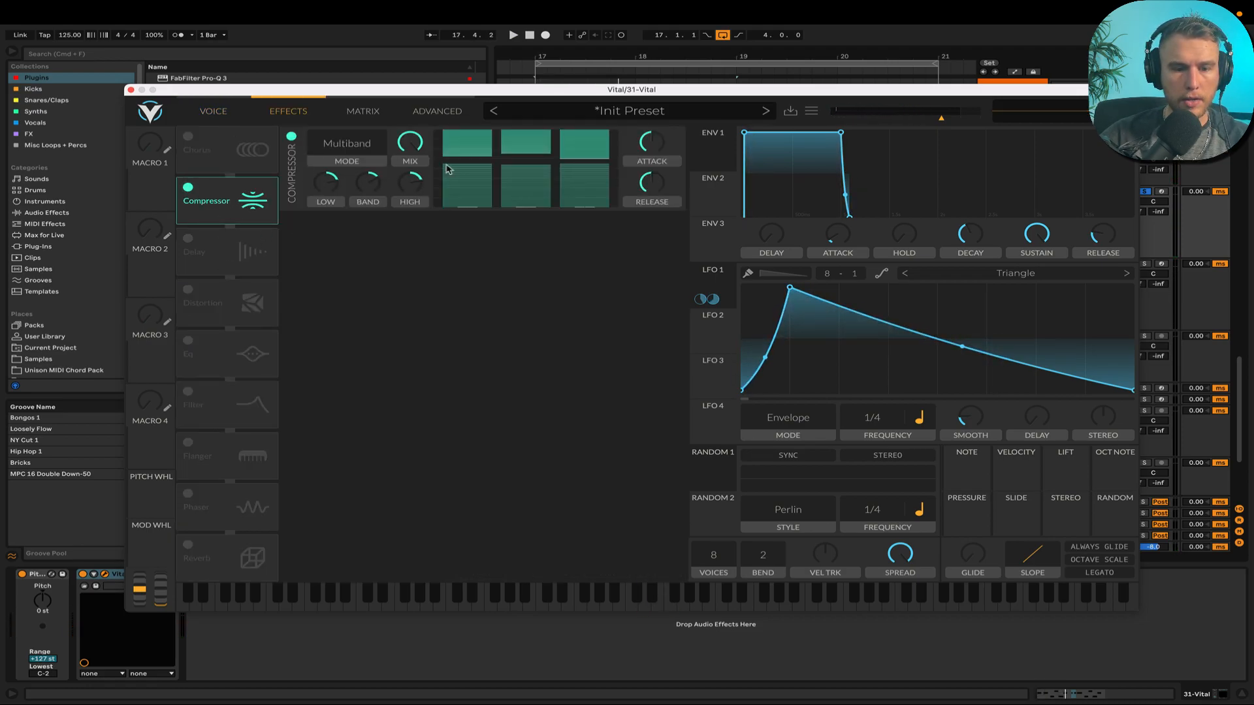
pyautogui.press('space')
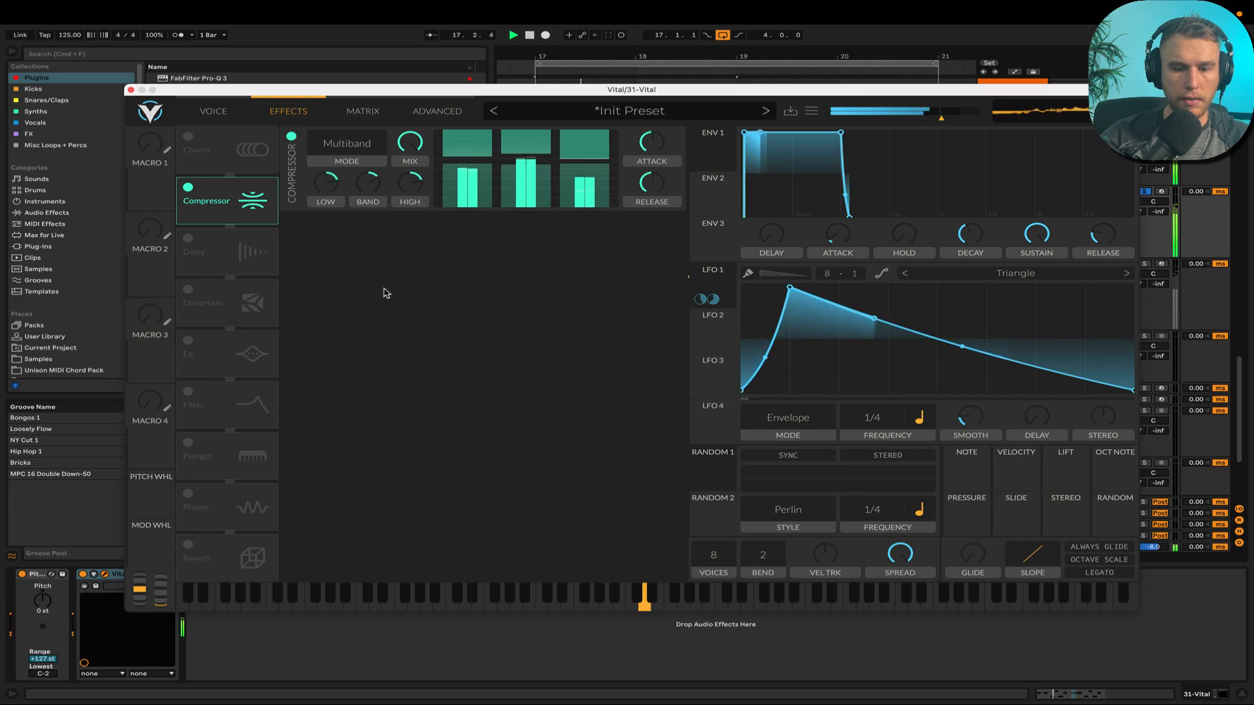
pyautogui.press('space')
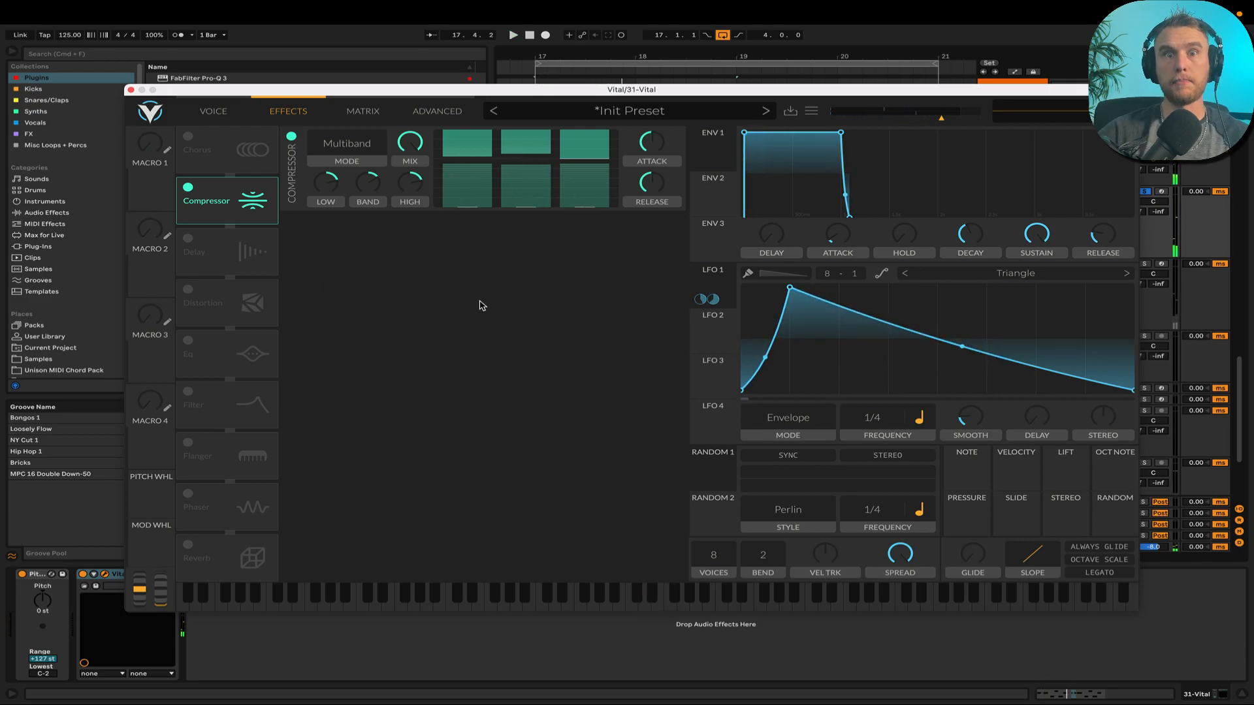
# - Enable the Soft Clip Distortion effect, raise its drive to about 13.91 dB, and audition it
pyautogui.click(188, 289)
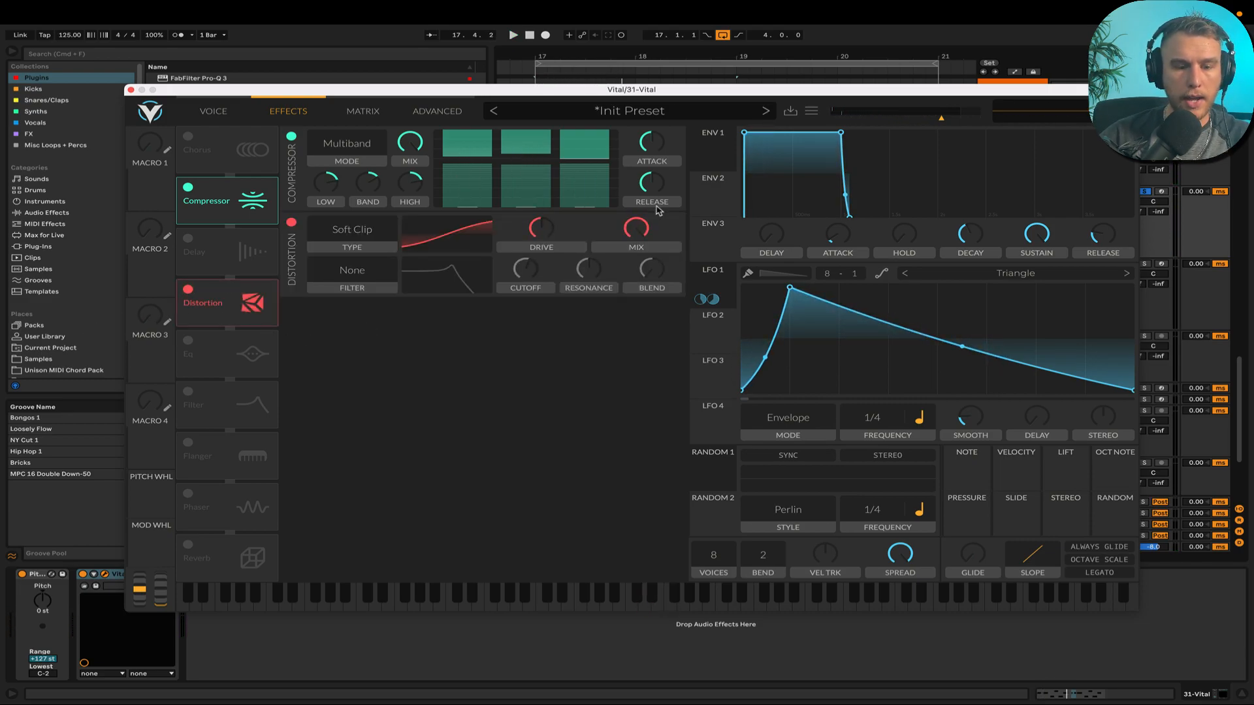
pyautogui.moveTo(541, 229); pyautogui.dragTo(544, 222)
pyautogui.press('space')
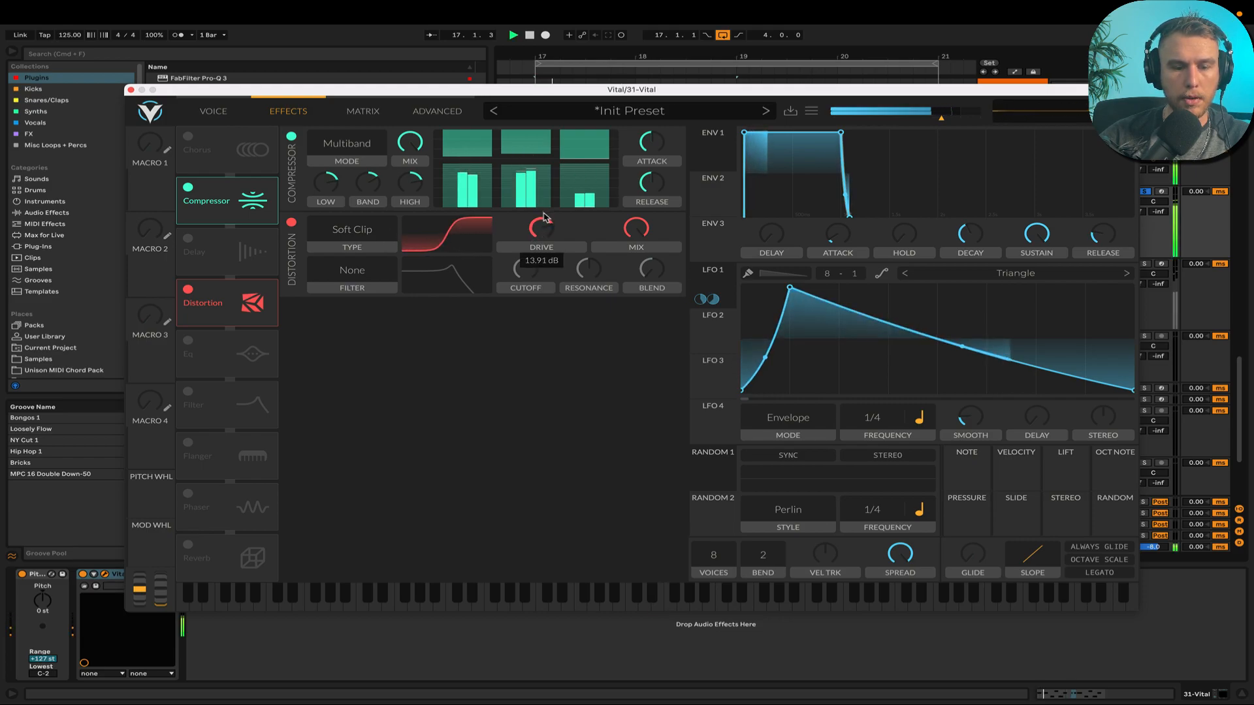
pyautogui.press('space')
# - Lower the distortion's base drive, modulate the drive with LFO 1, and audition the movement
pyautogui.moveTo(543, 222); pyautogui.dragTo(543, 264)
pyautogui.press('space')
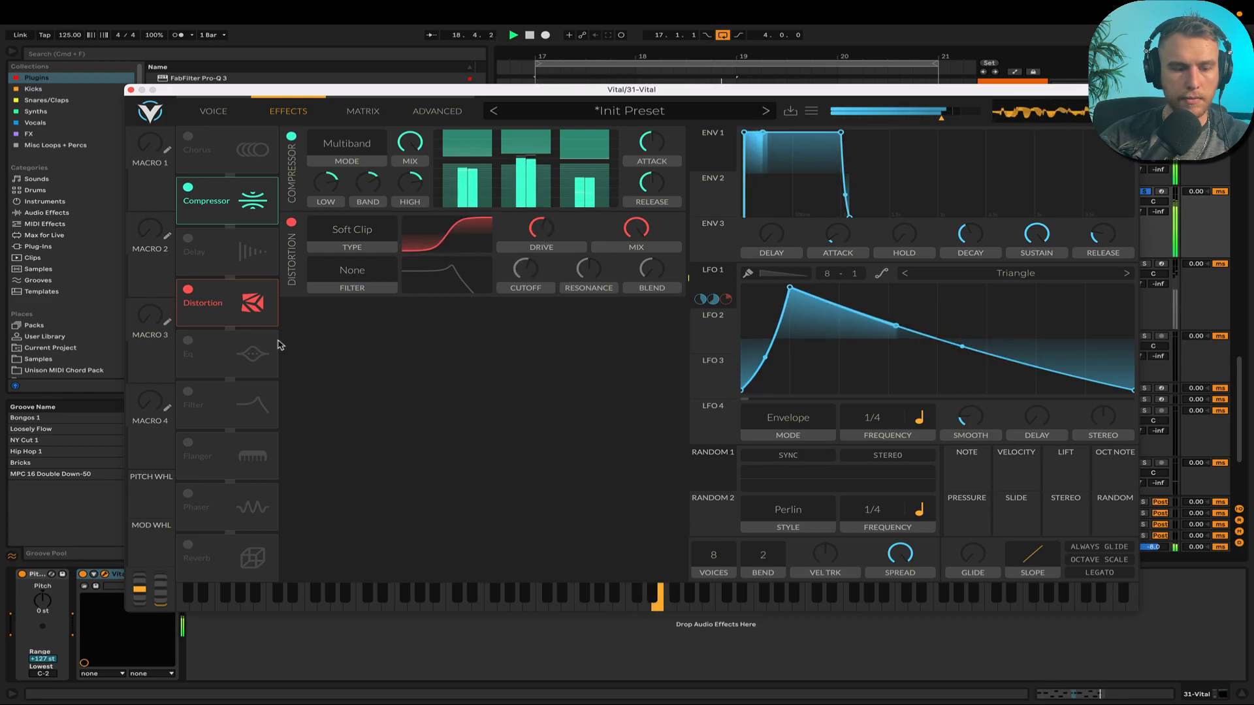
pyautogui.press('space')
# - Enable the Analog 12dB Filter effect, modulate its cutoff with LFO 1, and set the base cutoff to about 16.50 semitones during playback
pyautogui.click(188, 391)
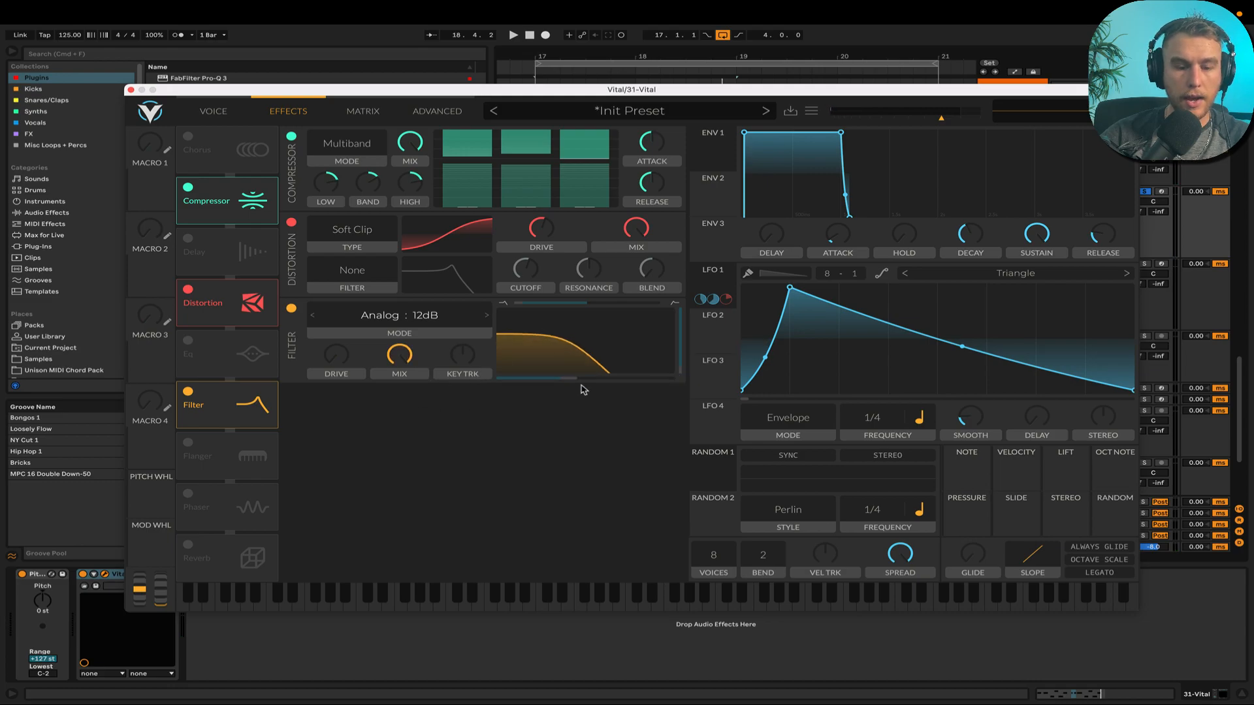
pyautogui.moveTo(719, 297); pyautogui.dragTo(605, 381)
pyautogui.moveTo(582, 367)
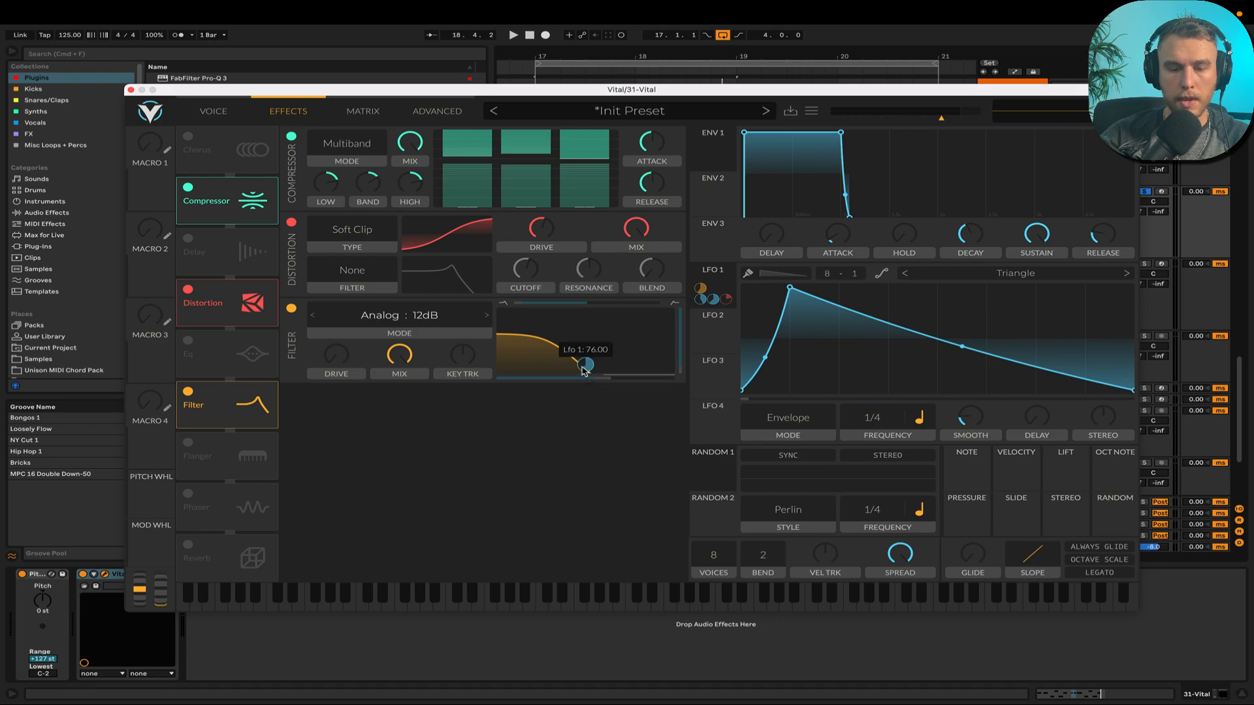
pyautogui.press('space')
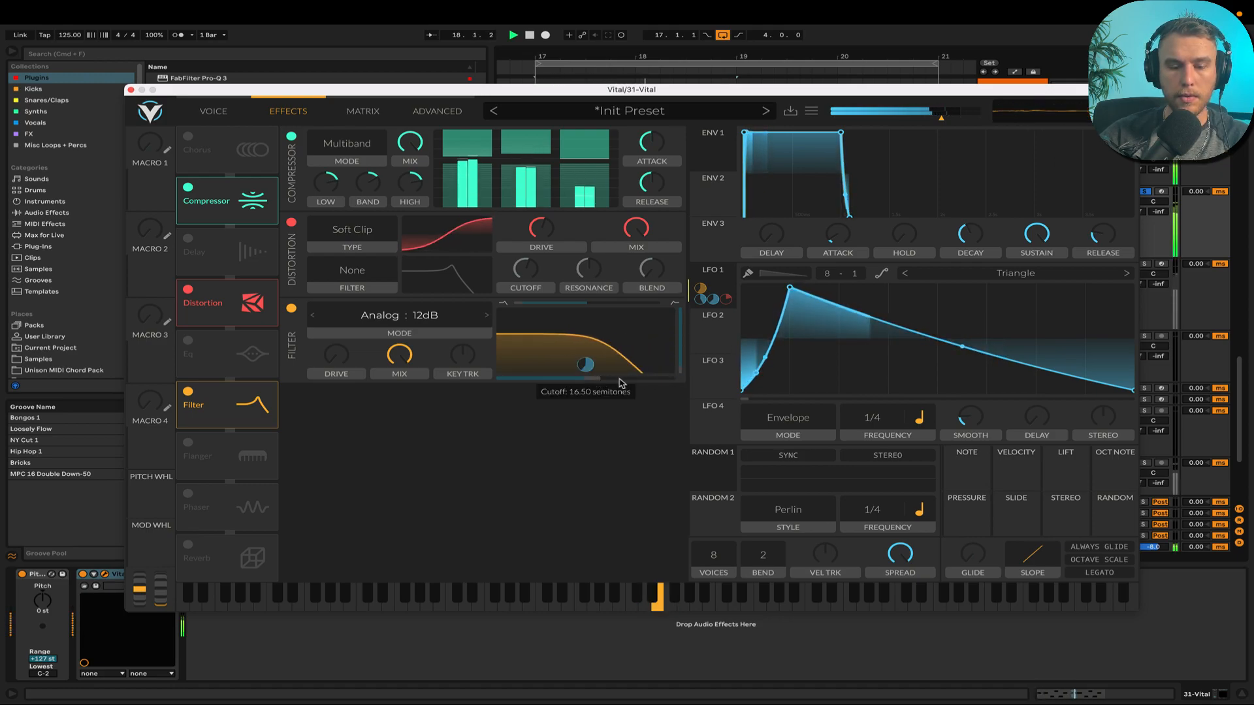
pyautogui.moveTo(585, 367)
pyautogui.mouseDown()
pyautogui.moveTo(586, 347)
pyautogui.moveTo(585, 367)
pyautogui.mouseUp()
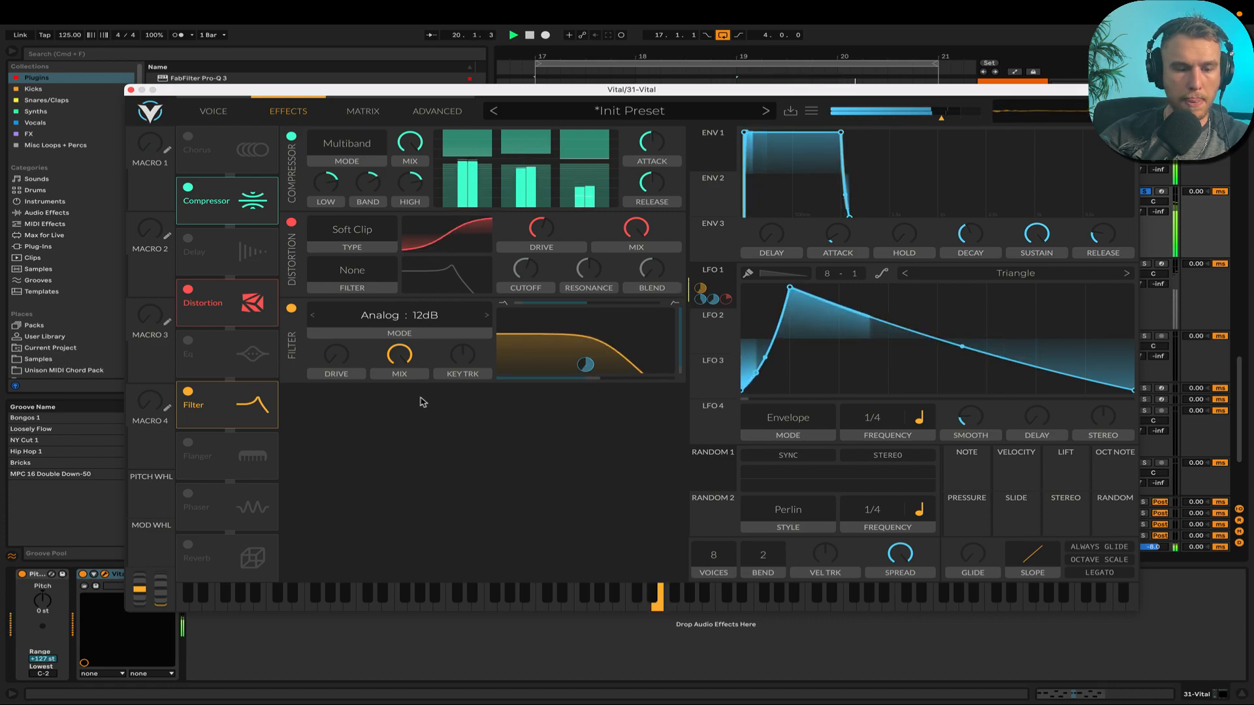
pyautogui.press('space')
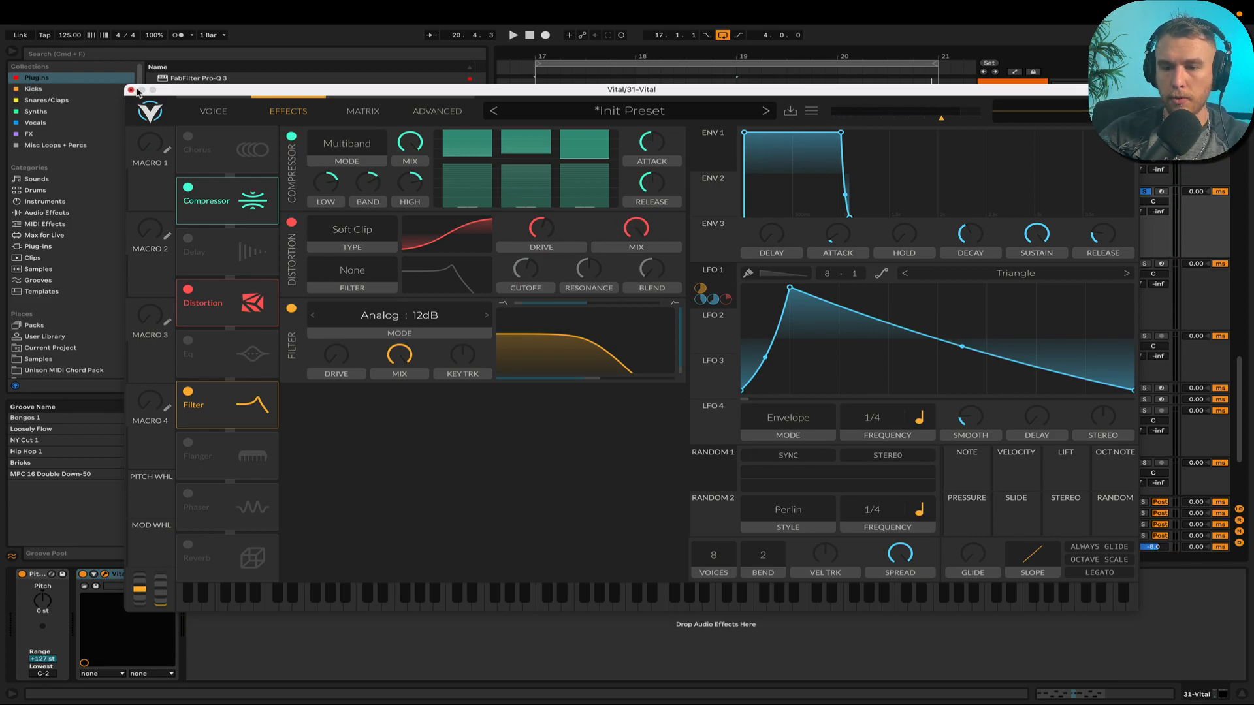
# - Close the synth window, audition the bass with the 30 Group's Amp bypassed, and switch the Amp back on
pyautogui.click(128, 92)
pyautogui.press('Up')
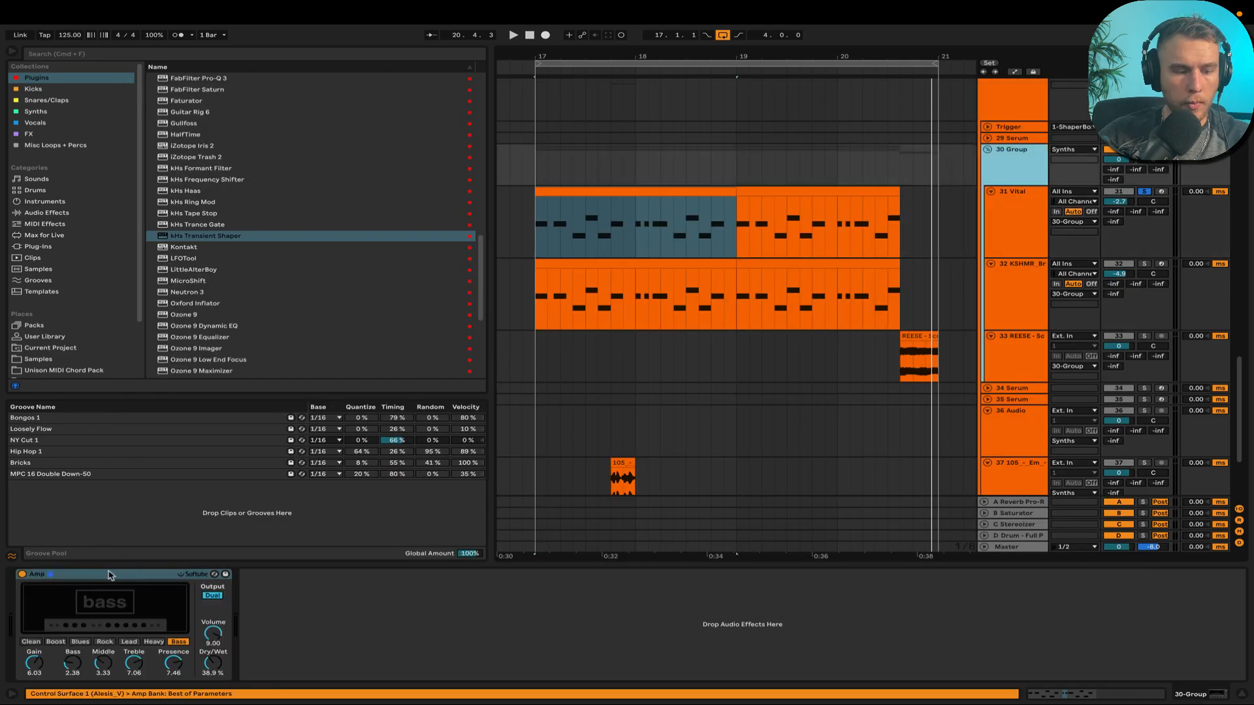
pyautogui.click(23, 574)
pyautogui.press('space')
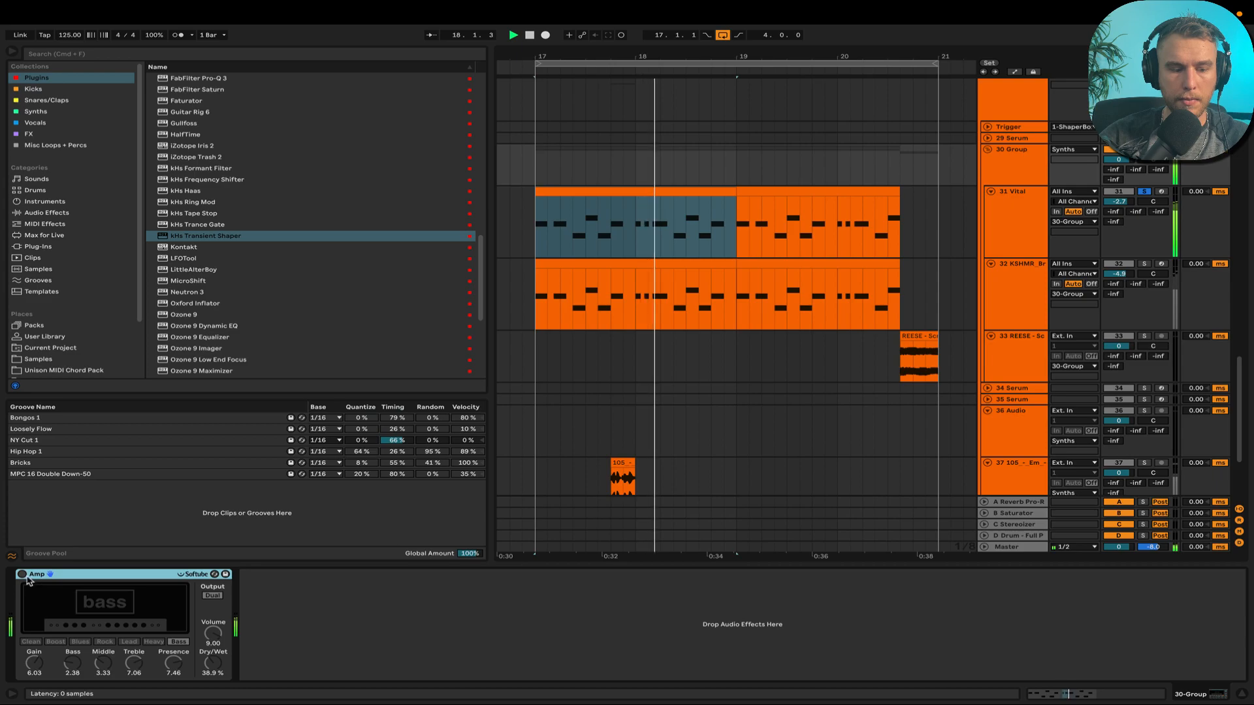
pyautogui.press('space')
pyautogui.click(22, 574)
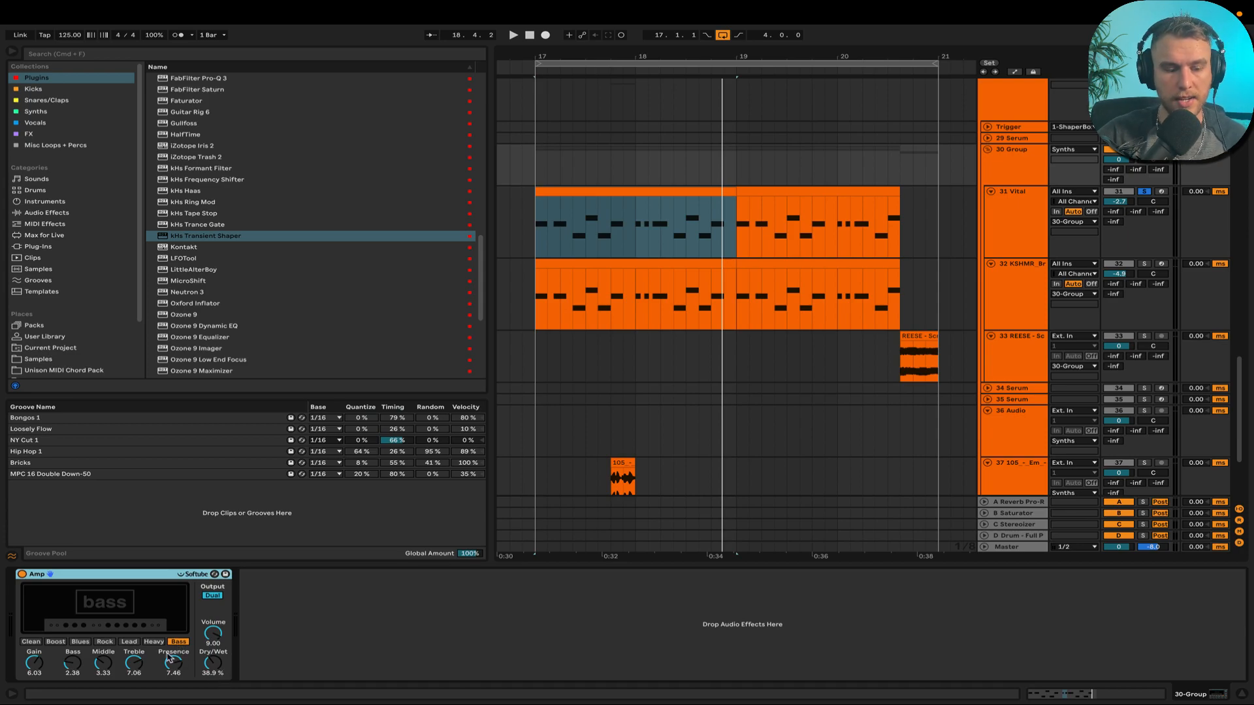
# - Raise the Amp's Bass setting to 3.49 and audition the bass group
pyautogui.click(81, 663)
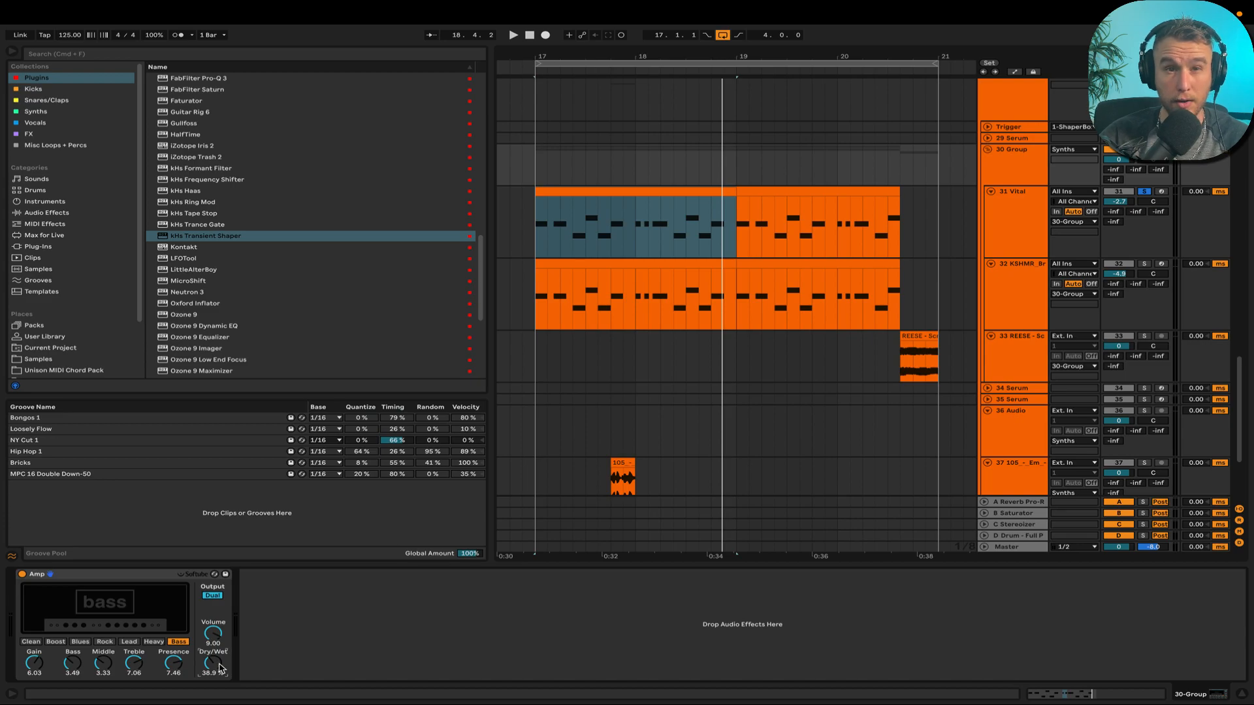
pyautogui.press('space')
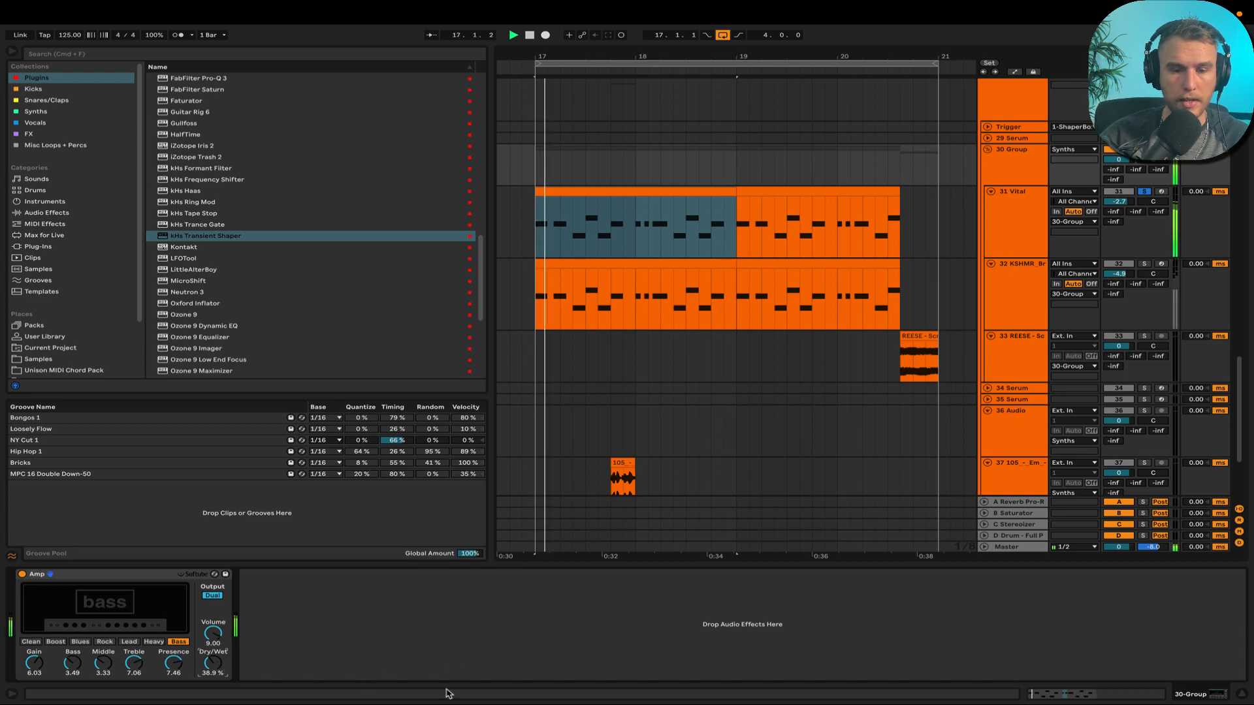
pyautogui.scroll(-1, 992, 318)
pyautogui.press('space')
# - Inspect the brass stab track's sample, then solo the Vital track and audition it
pyautogui.click(1006, 308)
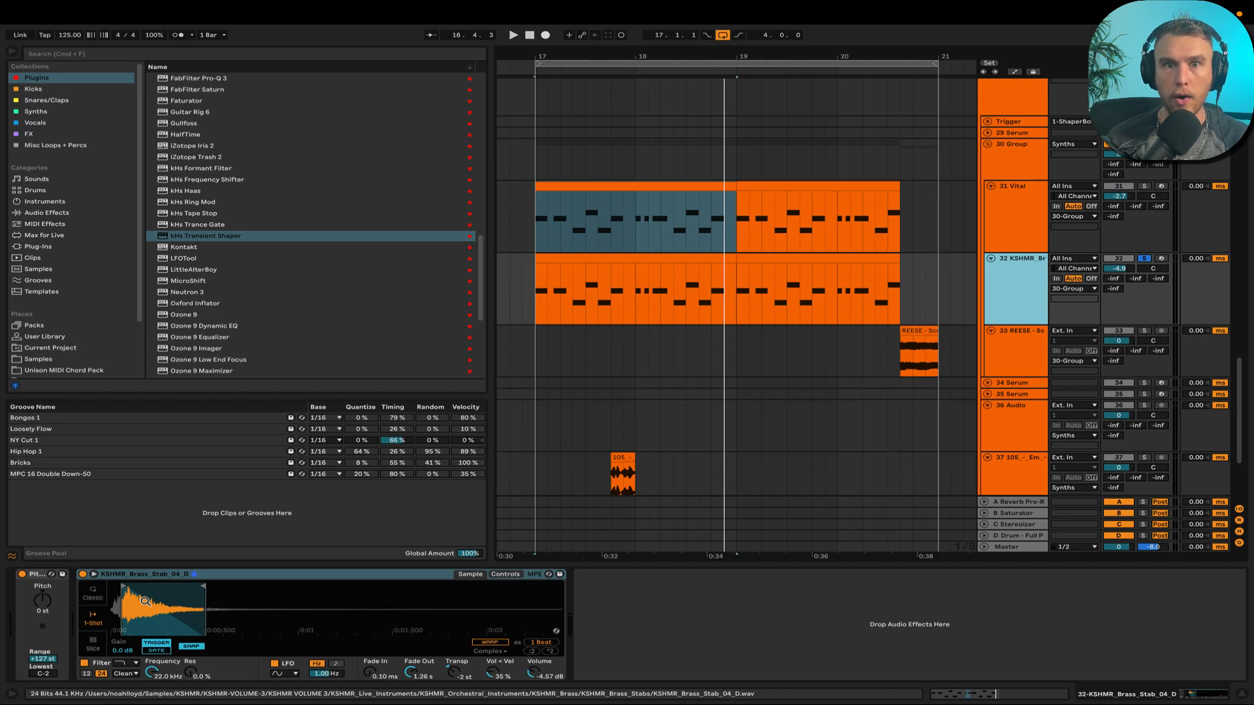
pyautogui.hscroll(-2, 777, 409)
pyautogui.hscroll(2, 910, 229)
pyautogui.click(1136, 209)
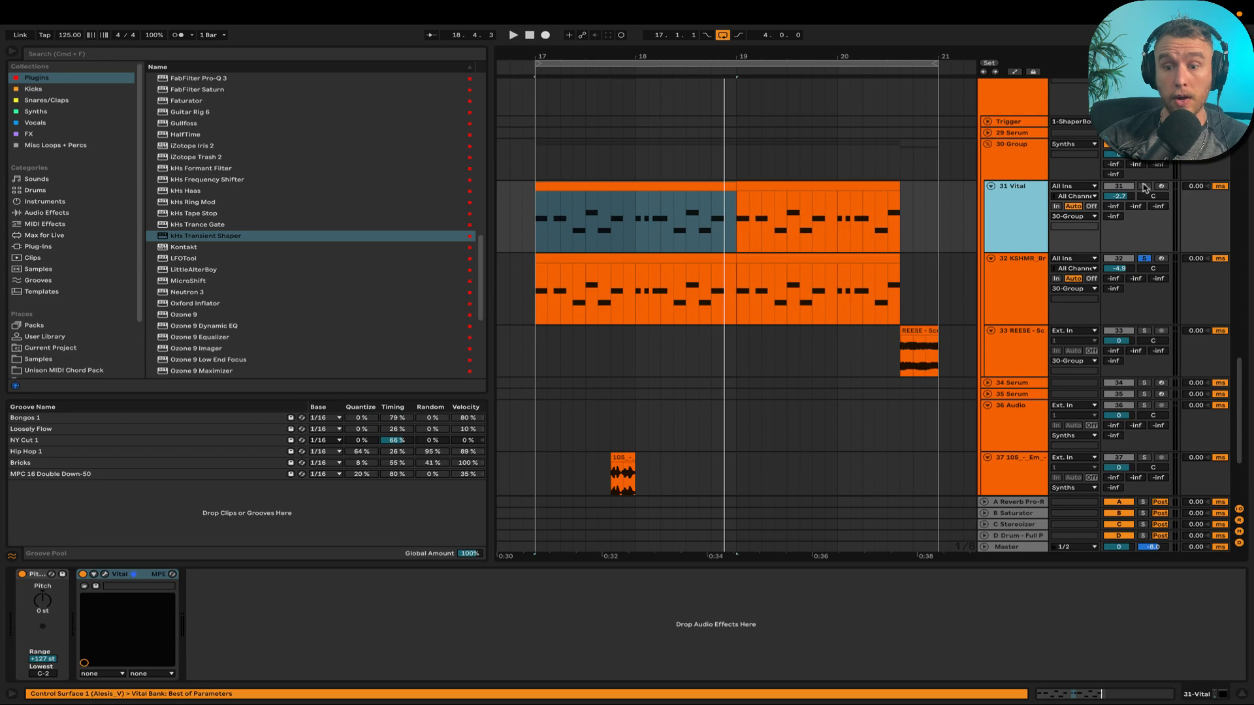
pyautogui.click(1144, 186)
pyautogui.press('space')
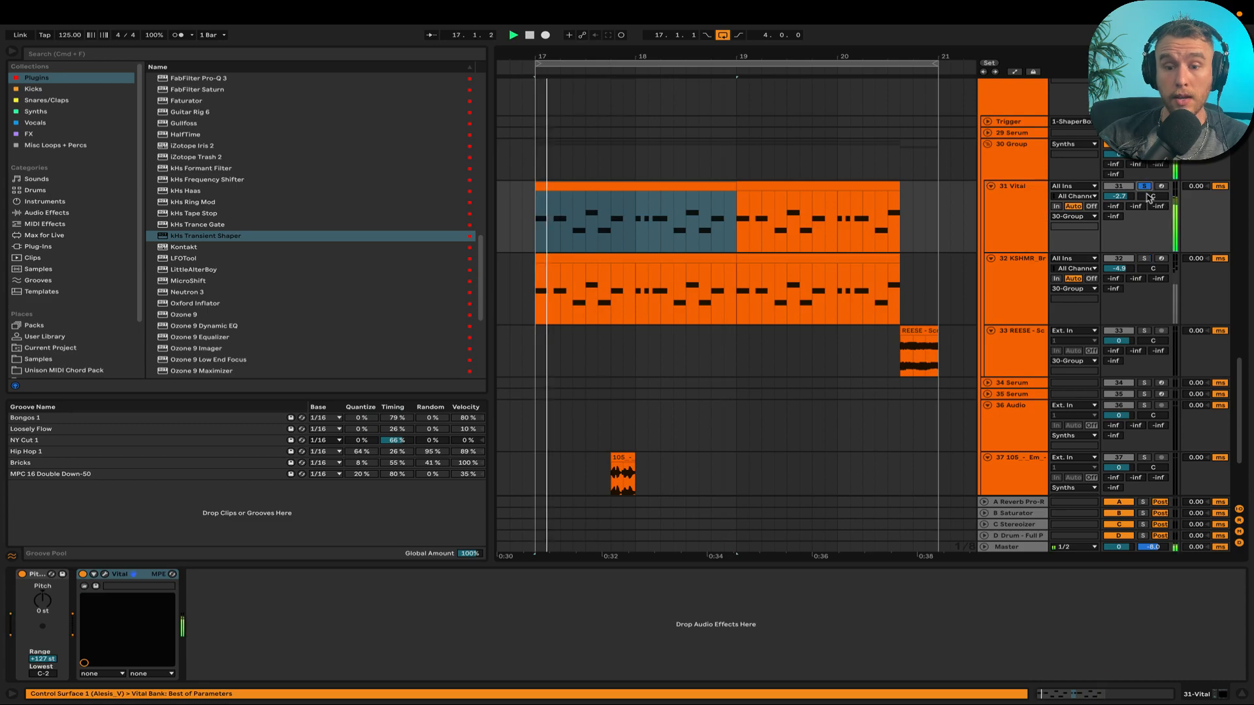
# - Solo the KSHMR brass stab track and audition its untrimmed sample
pyautogui.click(1144, 258)
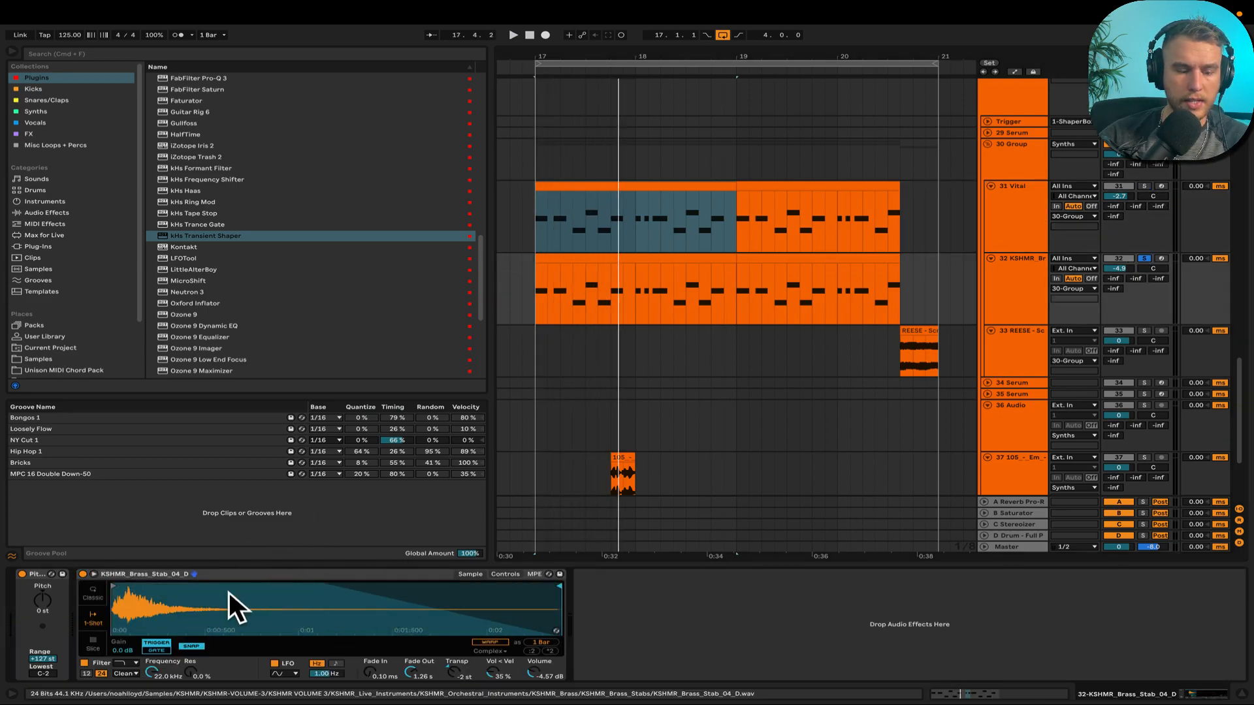
pyautogui.click(1021, 288)
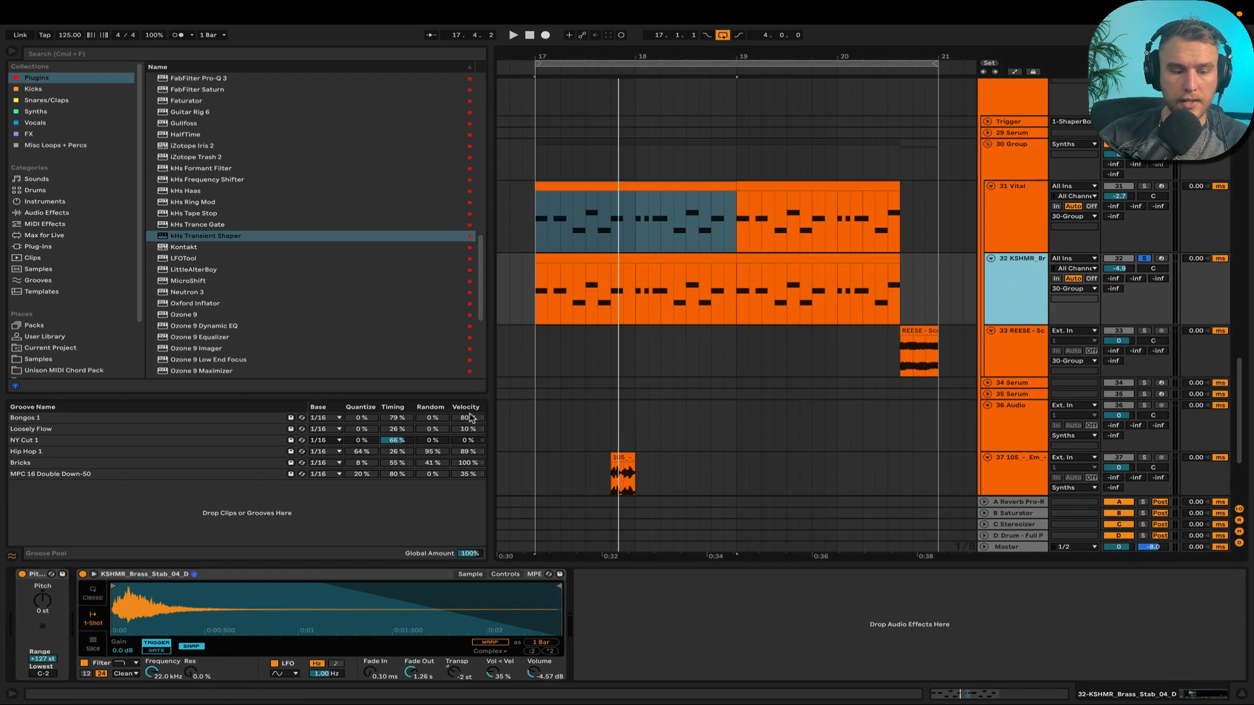
pyautogui.press('space')
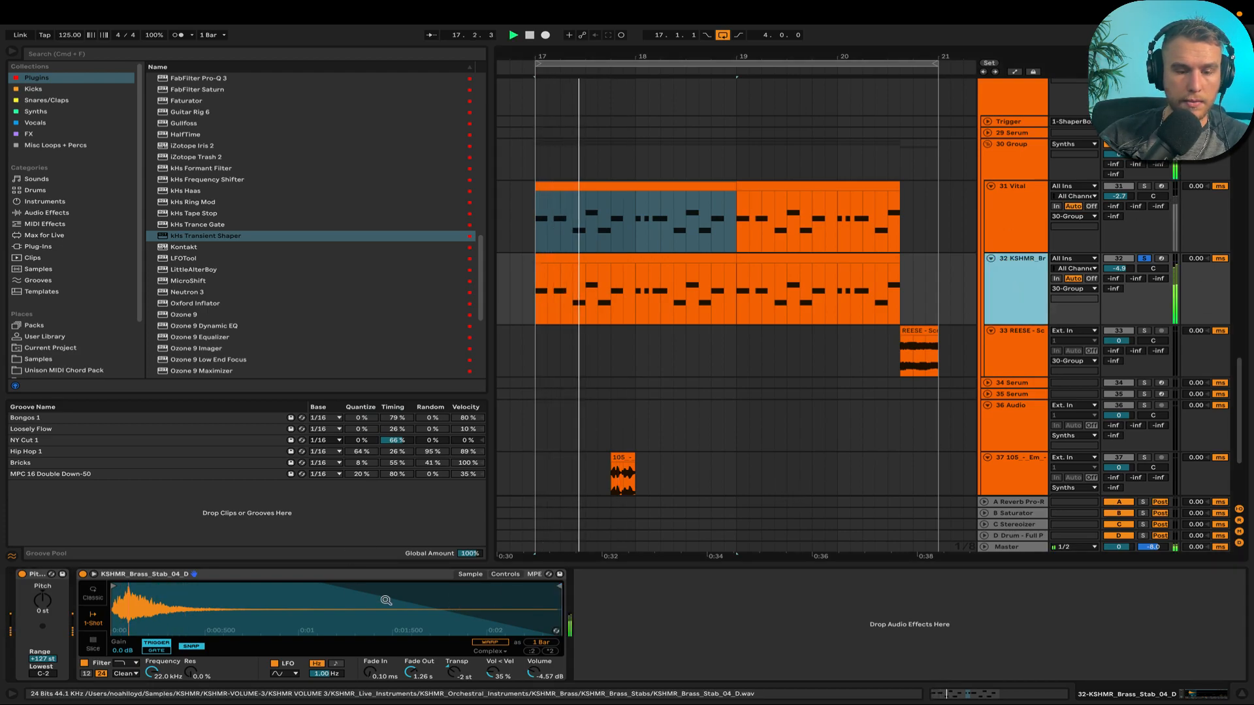
pyautogui.press('space')
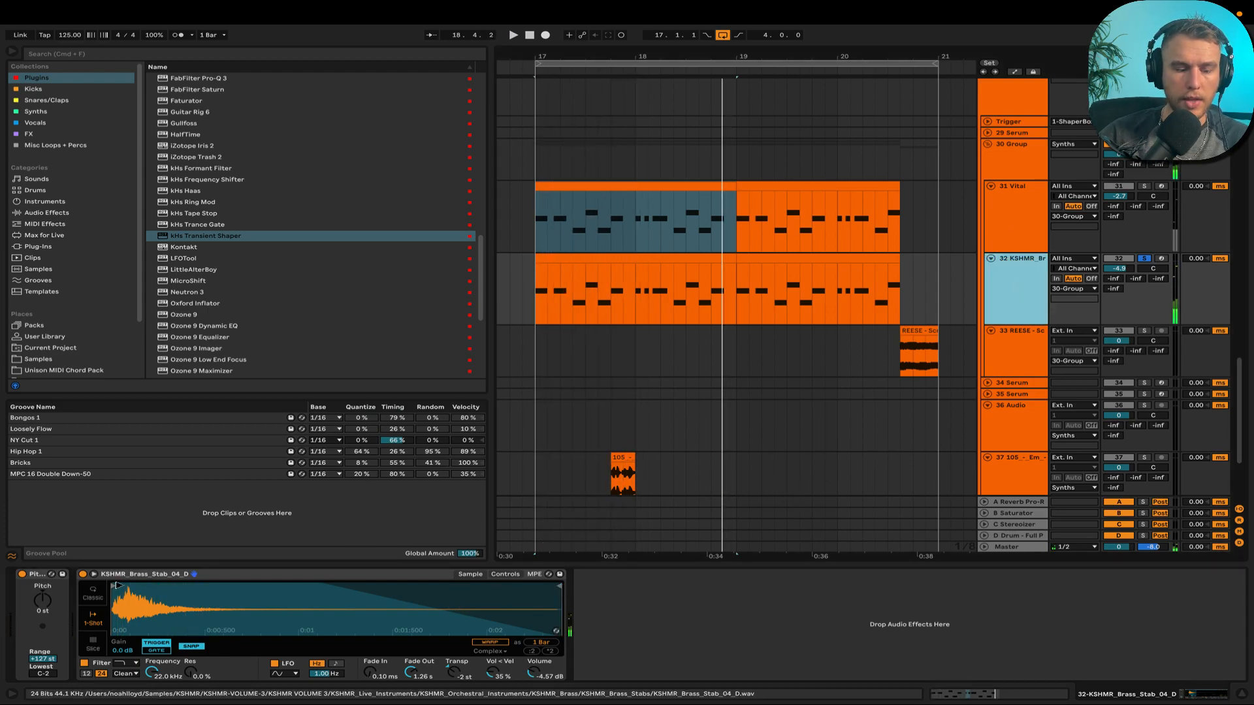
# - Trim the brass stab sample to start slightly later and end near 0:00:500, set Fade Out to 1.09 s, and audition it
pyautogui.moveTo(115, 586); pyautogui.dragTo(119, 586)
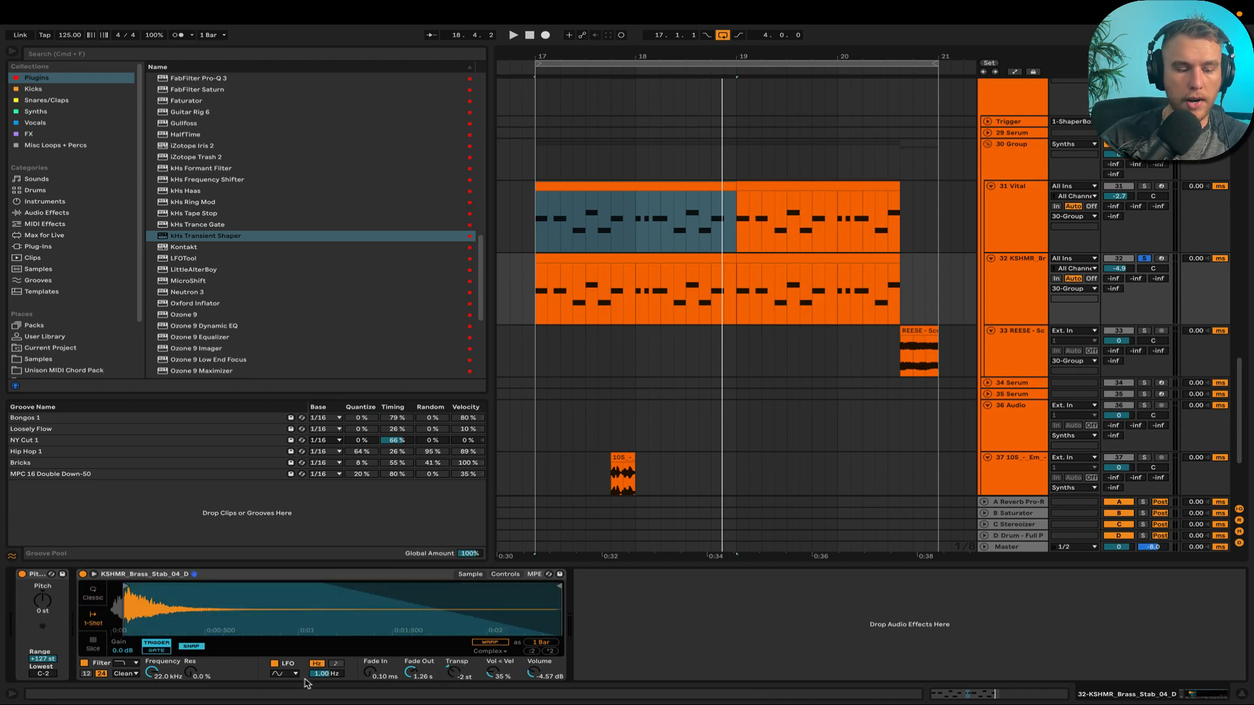
pyautogui.moveTo(410, 678); pyautogui.dragTo(410, 687)
pyautogui.moveTo(556, 586); pyautogui.dragTo(214, 577)
pyautogui.press('space')
pyautogui.press('space')
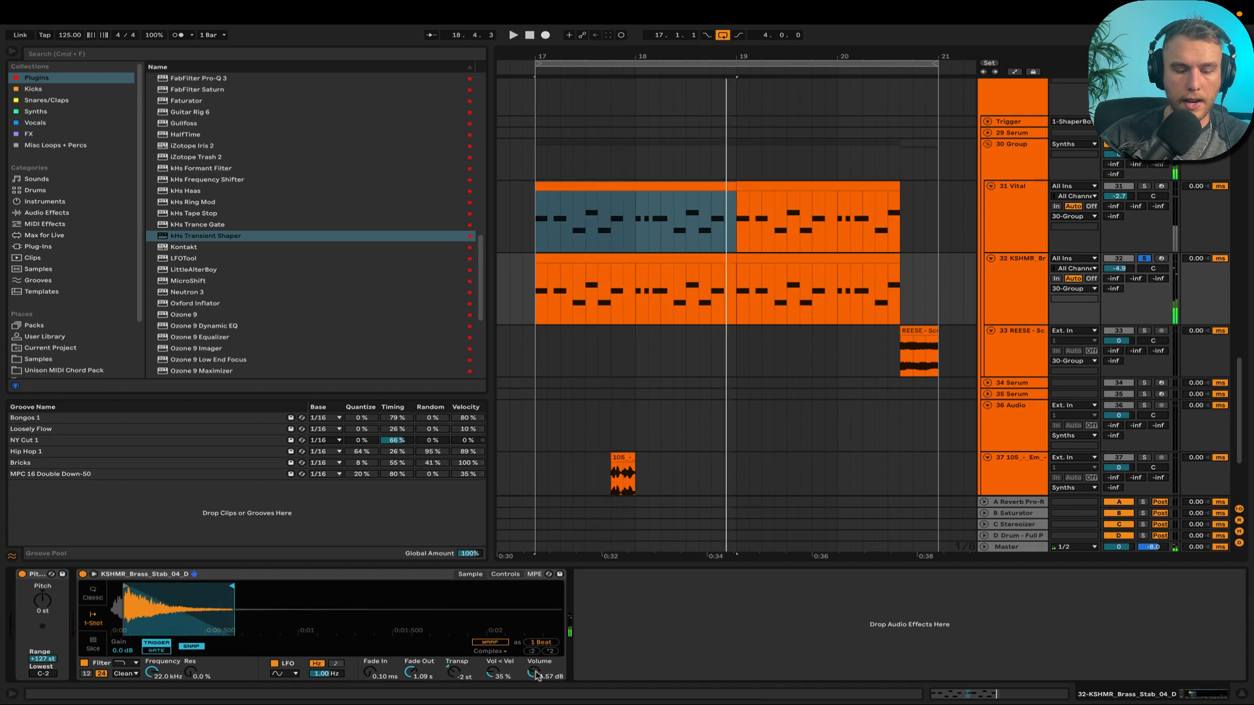
# - Switch on the 30 Group's Amp and audition the soloed brass stab through it
pyautogui.click(1023, 164)
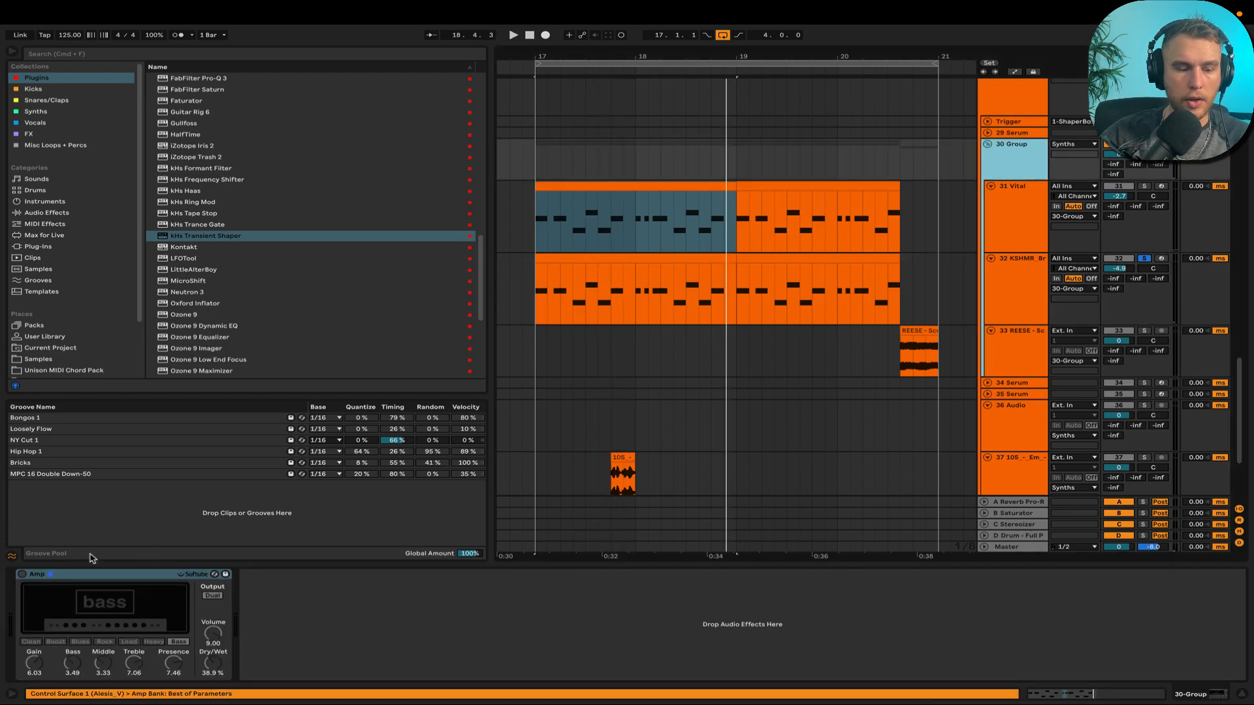
pyautogui.click(22, 574)
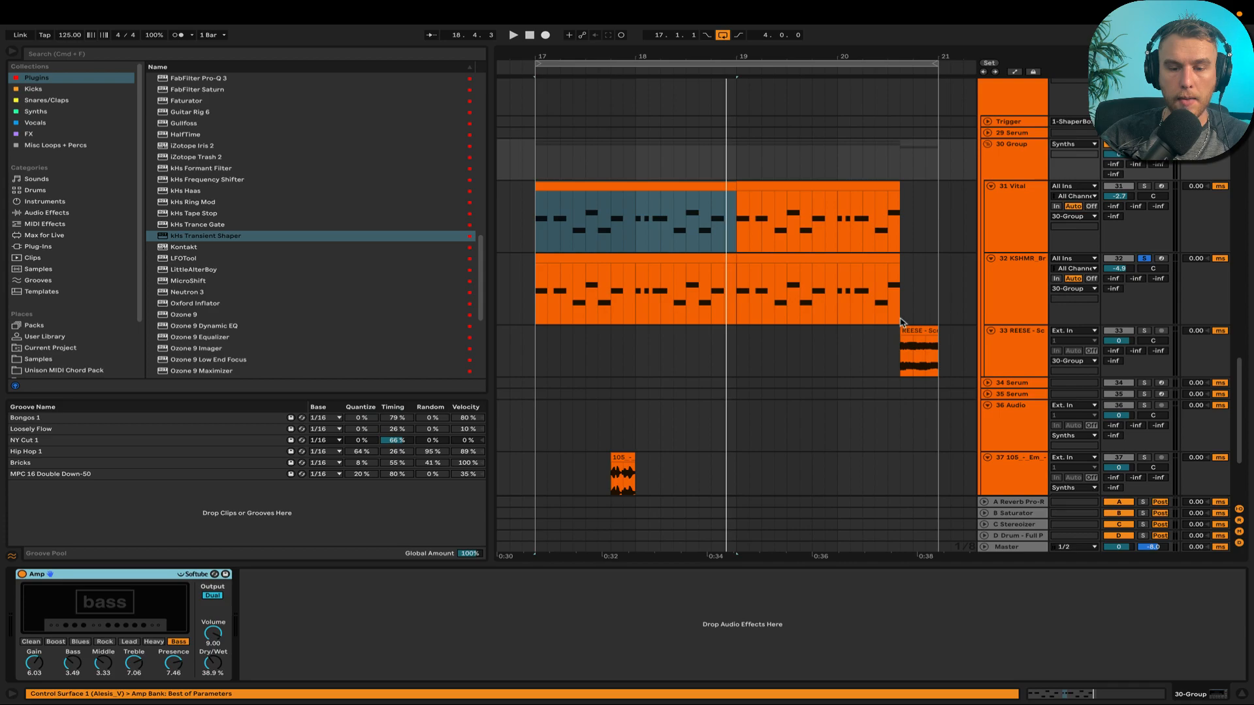
pyautogui.press('space')
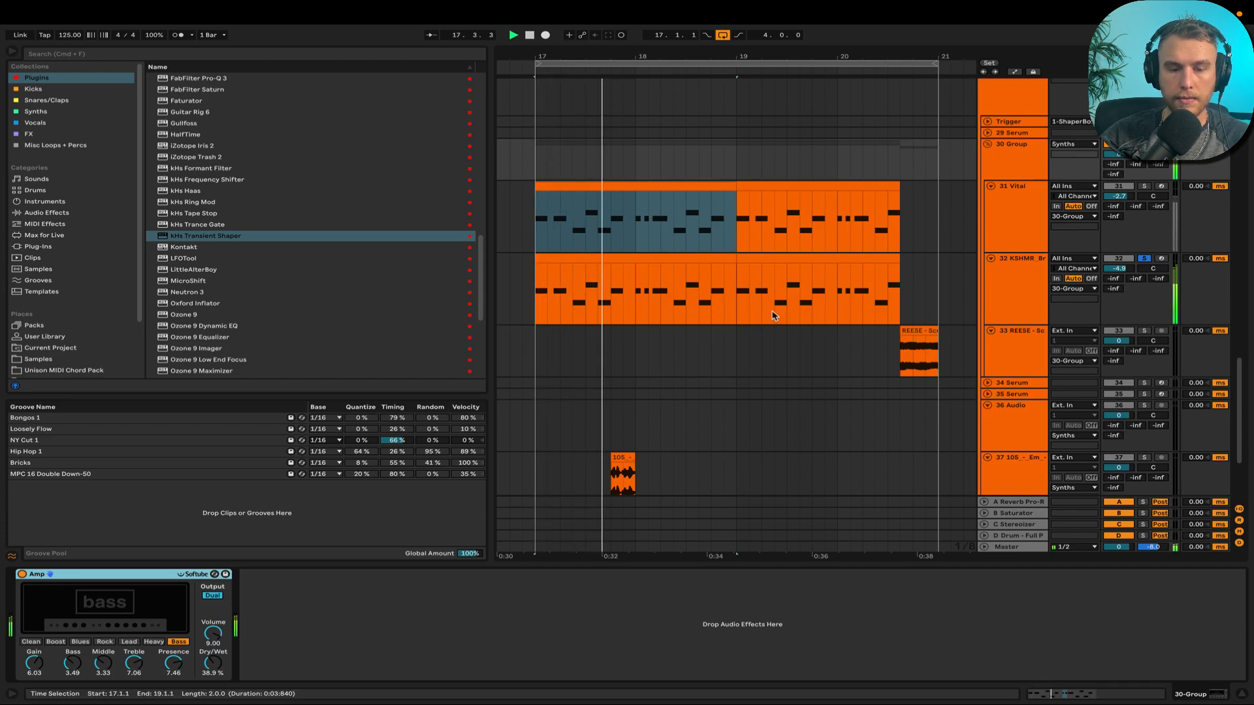
# - Unsolo the brass stab track and play the full mix from bar 17
pyautogui.click(1144, 259)
pyautogui.press('space')
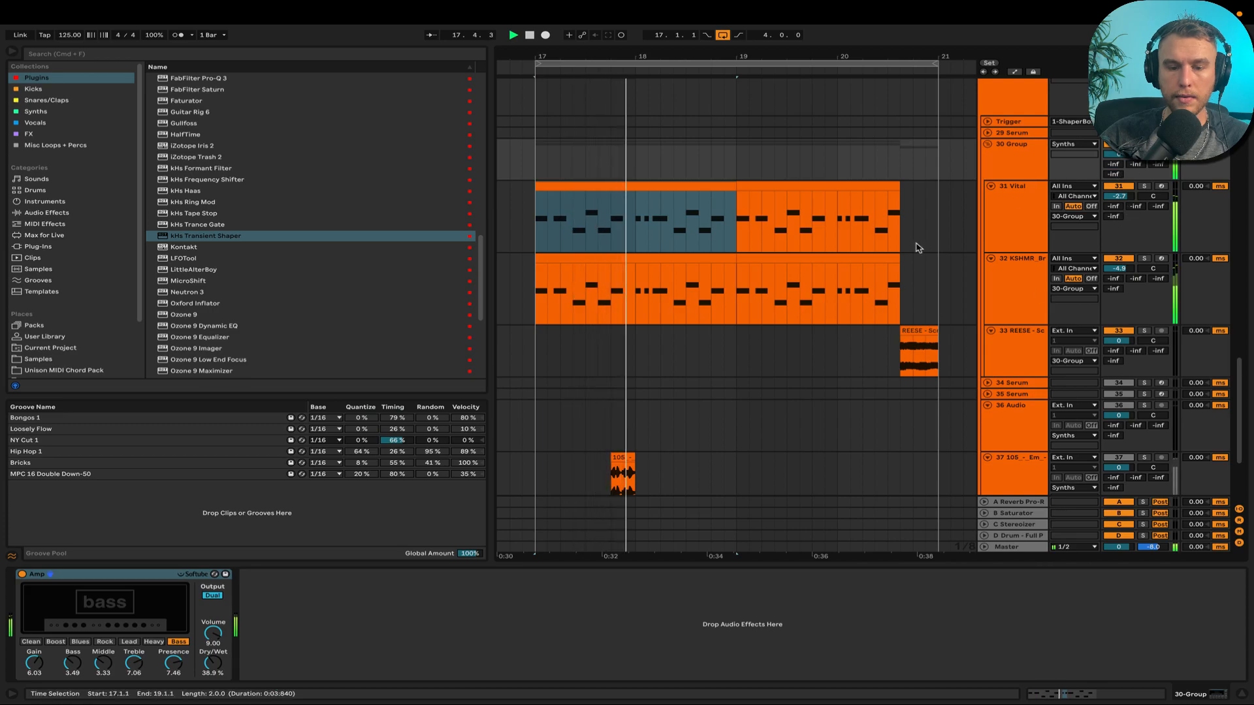
pyautogui.press('space')
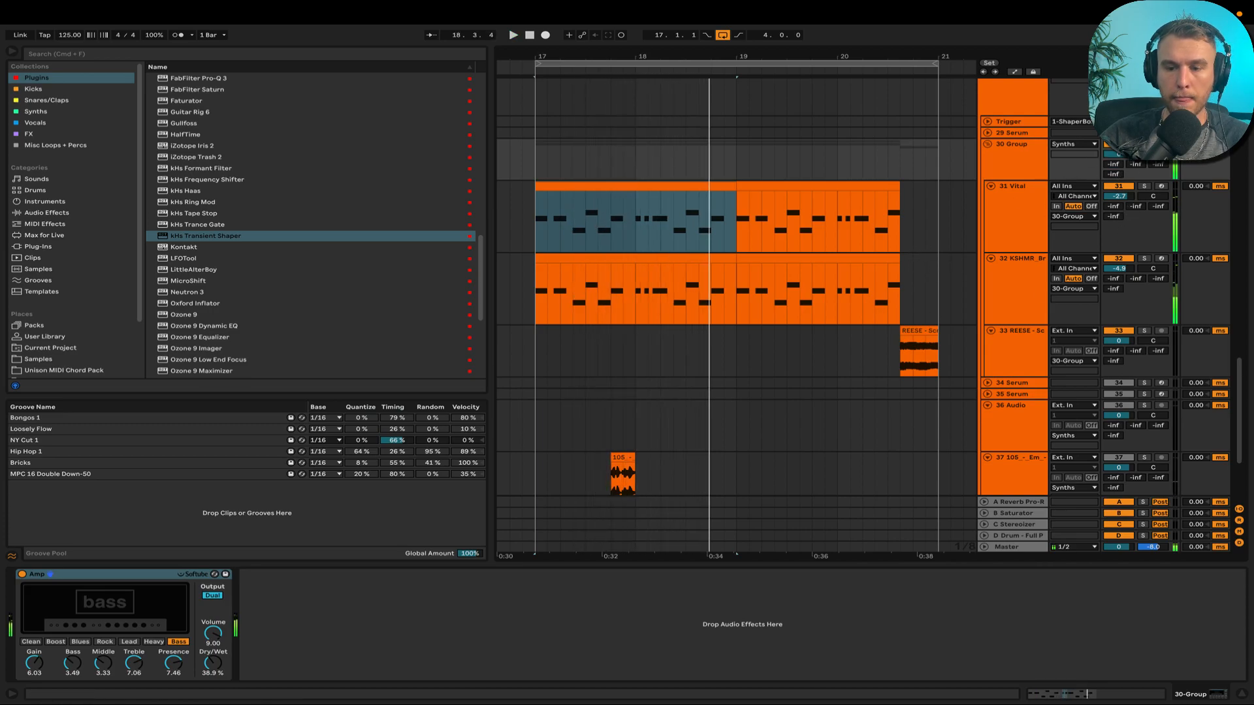
pyautogui.click(539, 168)
pyautogui.press('space')
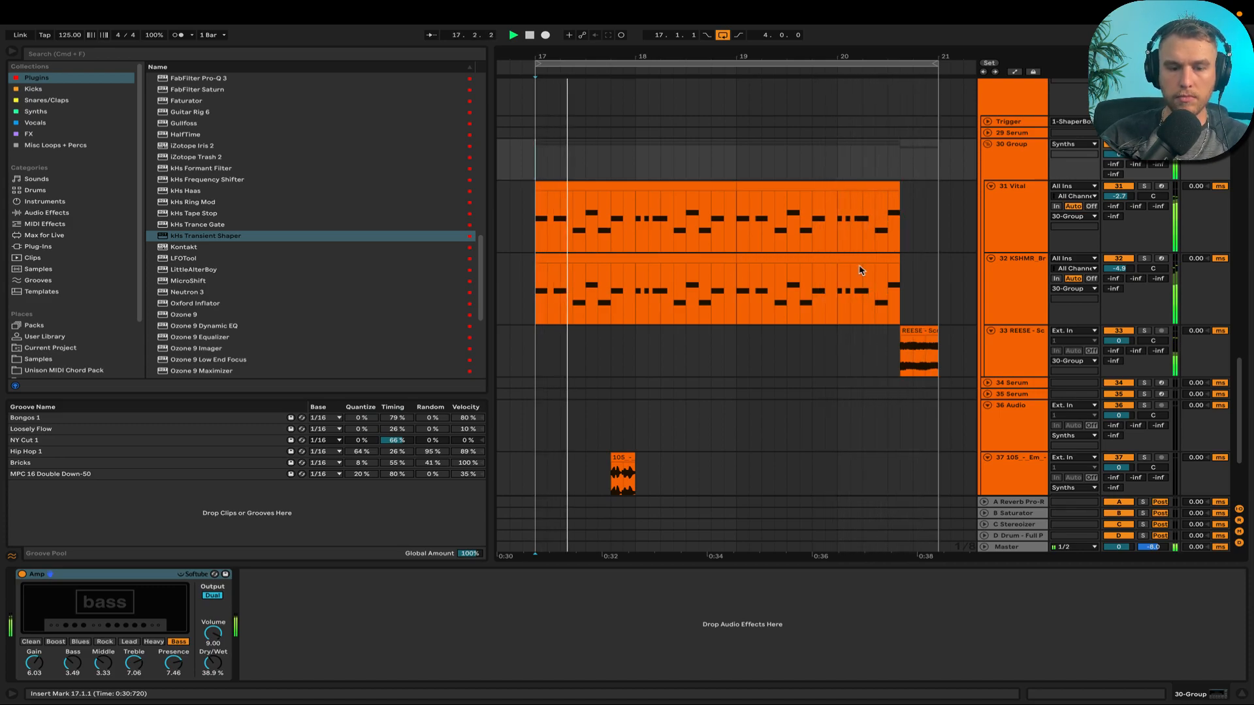
# - Raise the Vital track's volume to -2.2 while listening to the full mix, then stop playback
pyautogui.scroll(-1, 859, 270)
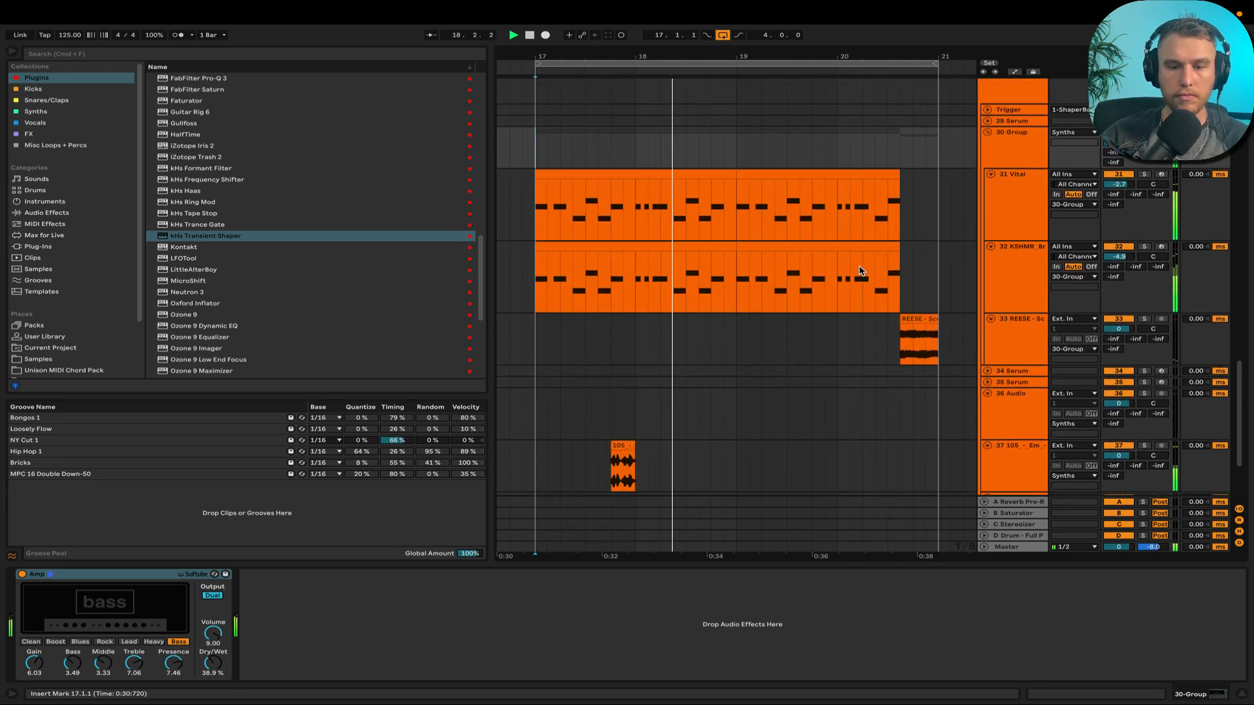
pyautogui.scroll(5, 859, 270)
pyautogui.moveTo(1118, 337); pyautogui.dragTo(1118, 333)
pyautogui.hscroll(2, 943, 317)
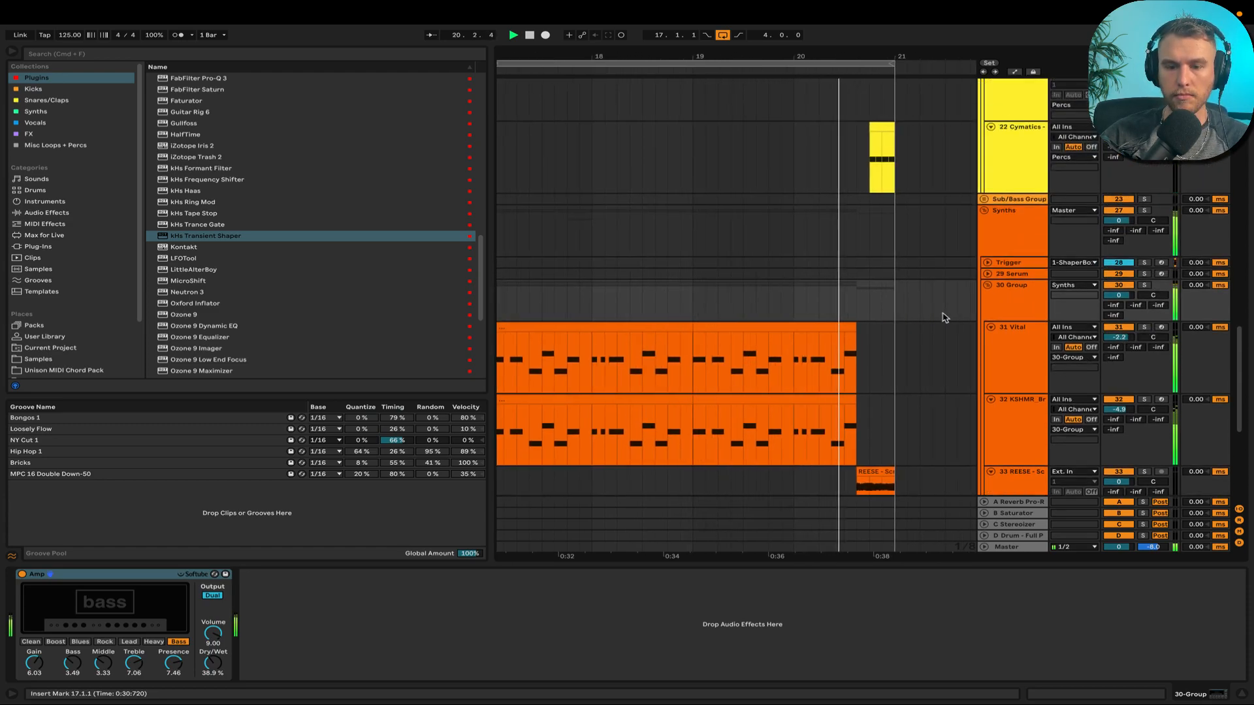
pyautogui.press('space')
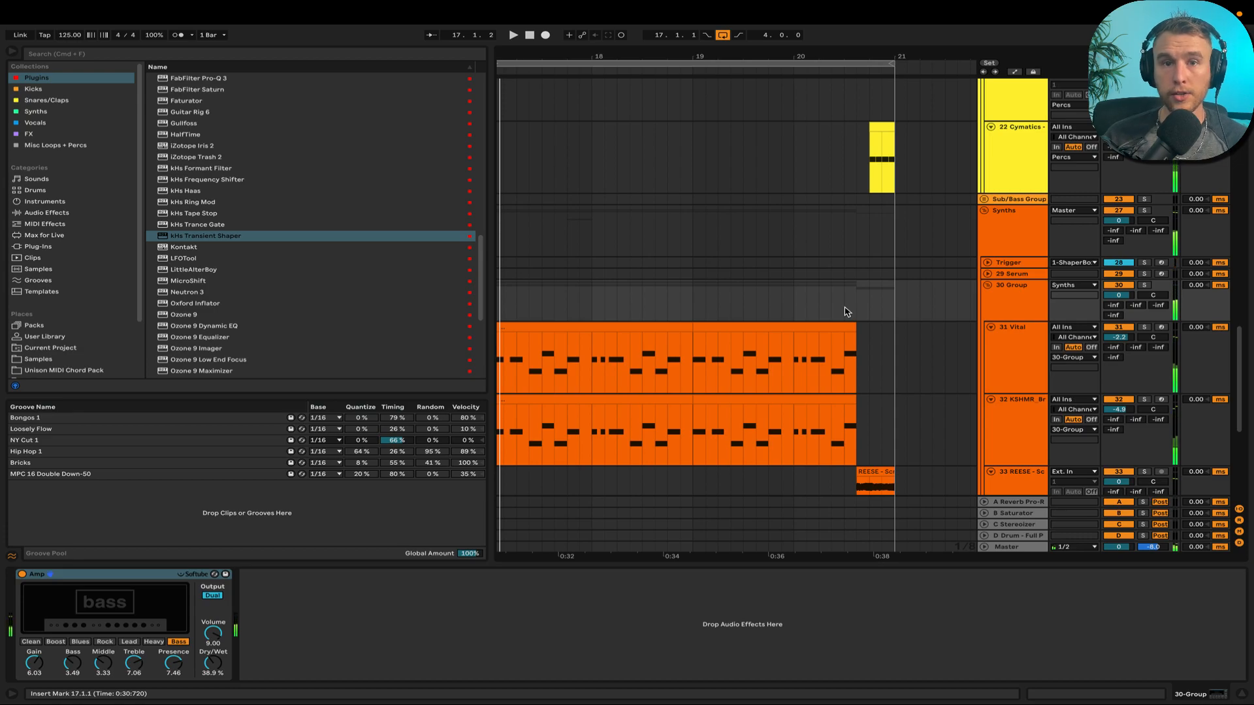